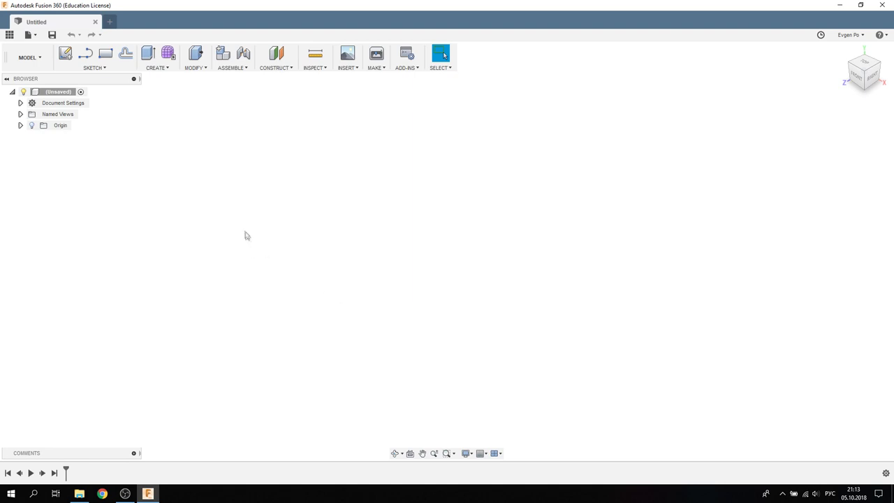
# Start a Create Form session to enter the Sculpt environment in the untitled design
pyautogui.click(169, 54)
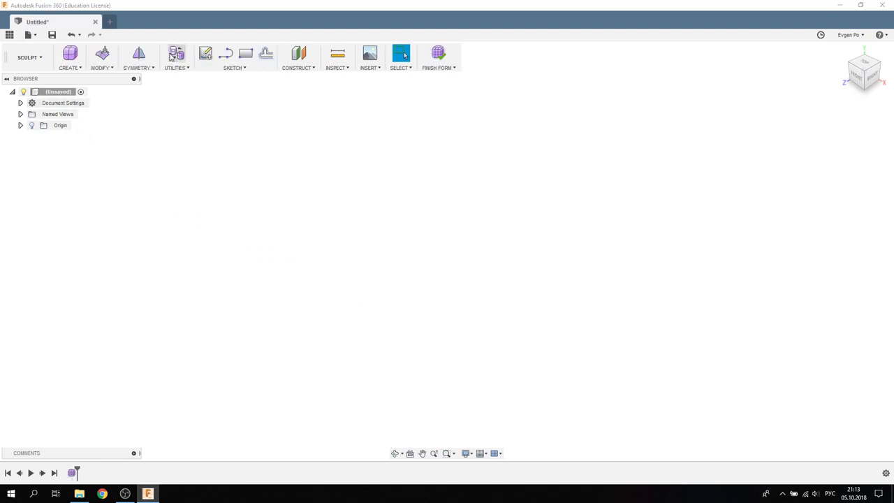
# Create a T-spline torus on the bottom plane: 110 mm and 22 mm diameters, 8 by 7 faces
pyautogui.click(68, 68)
pyautogui.click(72, 123)
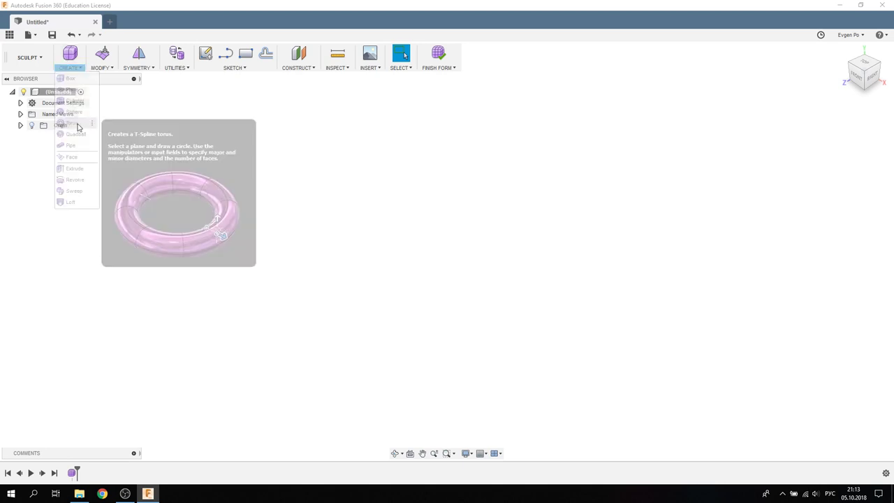
pyautogui.click(448, 262)
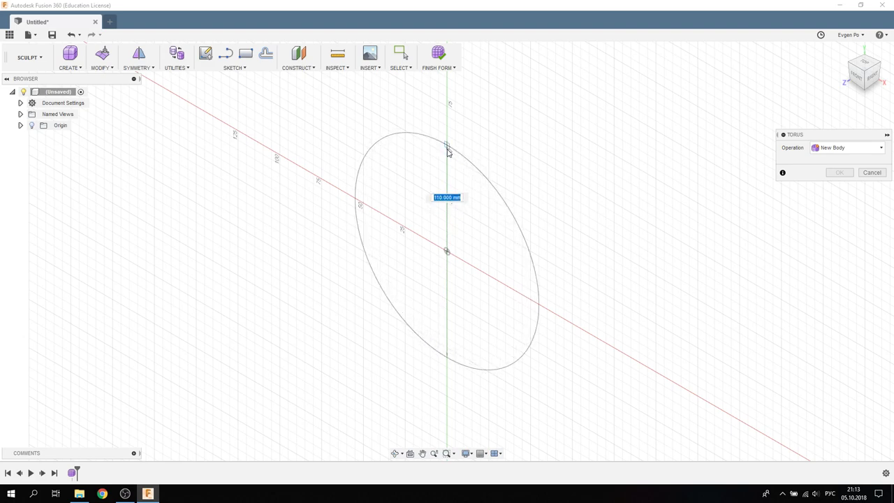
pyautogui.click(453, 155)
pyautogui.click(882, 190)
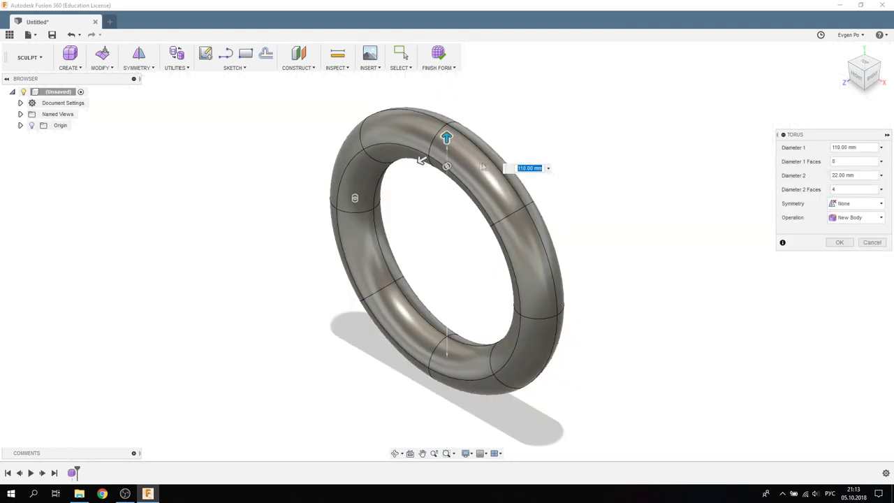
pyautogui.write('67')
pyautogui.keyDown('shift'); pyautogui.moveTo(459, 161); pyautogui.dragTo(461, 231, button='middle'); pyautogui.keyUp('shift')
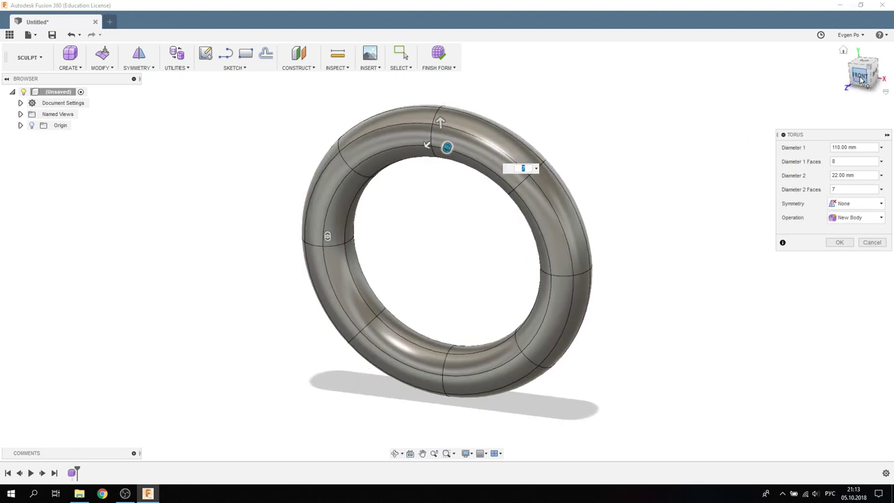
pyautogui.click(860, 78)
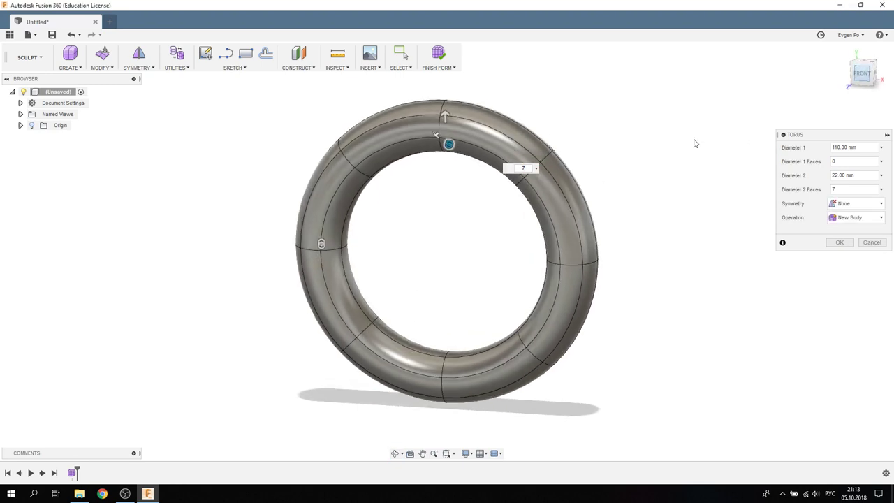
pyautogui.click(839, 242)
pyautogui.moveTo(602, 89)
pyautogui.keyDown('shift'); pyautogui.mouseDown(button='middle')
pyautogui.moveTo(538, 107)
pyautogui.moveTo(577, 93)
pyautogui.mouseUp(button='middle'); pyautogui.keyUp('shift')
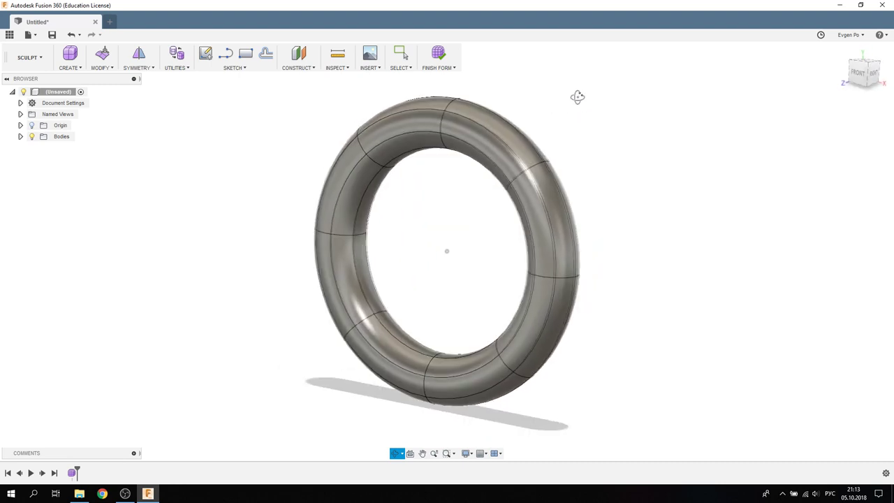
# Select the torus's inner edge loop and pull it 15 mm sideways with Edit Form
pyautogui.doubleClick(424, 135)
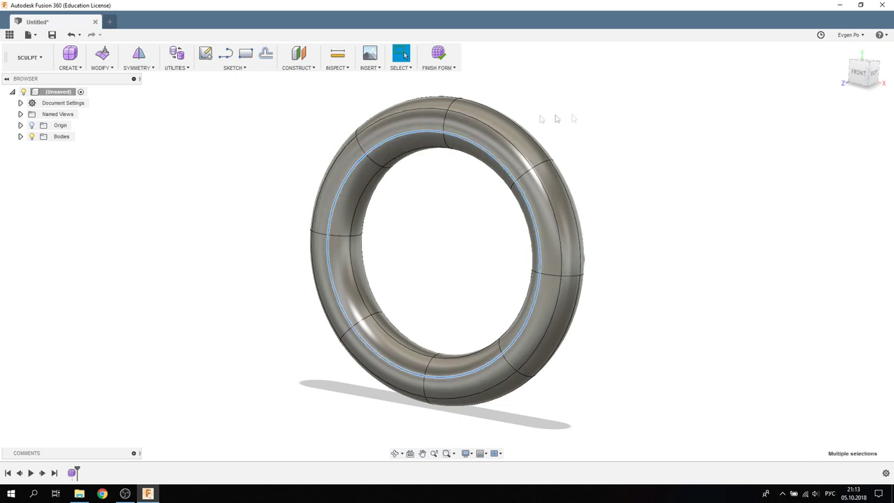
pyautogui.moveTo(646, 105)
pyautogui.keyDown('shift'); pyautogui.mouseDown(button='middle')
pyautogui.moveTo(590, 103)
pyautogui.moveTo(614, 98)
pyautogui.moveTo(614, 77)
pyautogui.moveTo(602, 98)
pyautogui.moveTo(612, 102)
pyautogui.mouseUp(button='middle'); pyautogui.keyUp('shift')
pyautogui.click(101, 67)
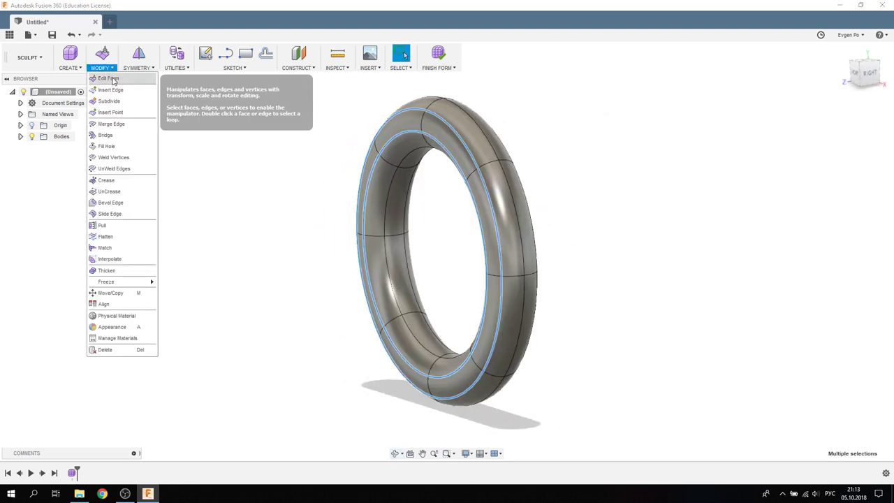
pyautogui.click(112, 79)
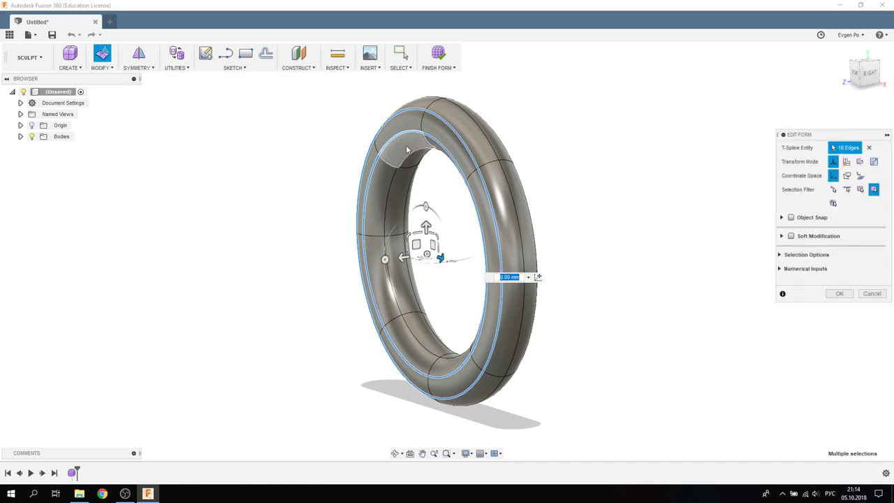
pyautogui.click(869, 74)
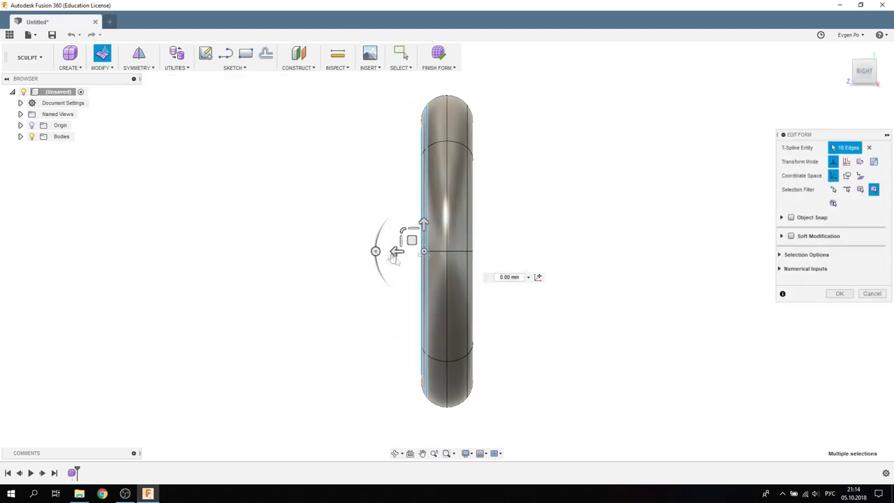
pyautogui.moveTo(395, 252); pyautogui.dragTo(363, 244)
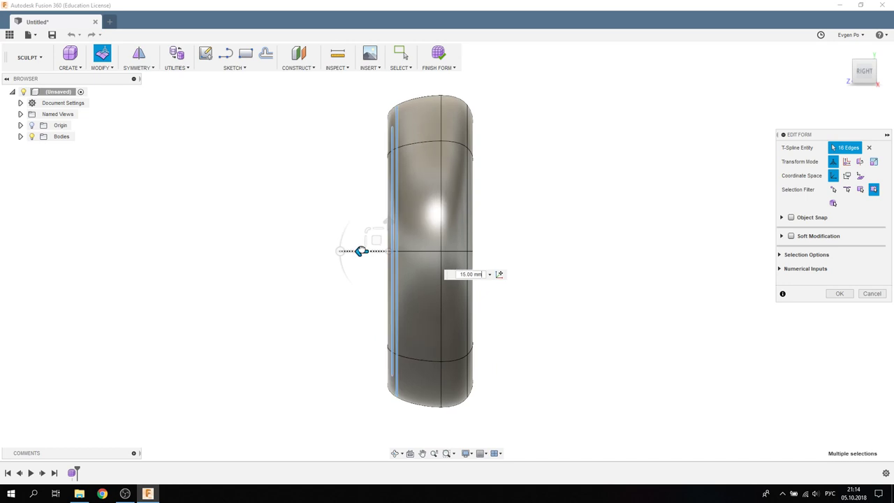
pyautogui.click(838, 293)
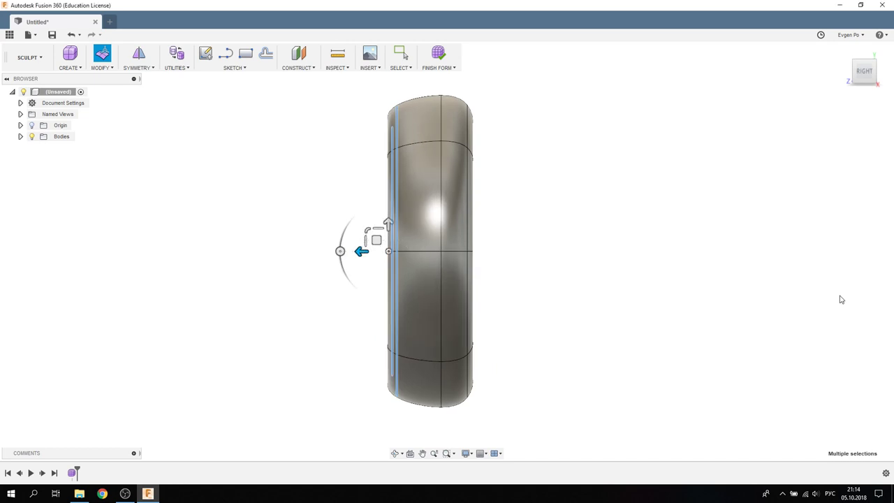
pyautogui.click(595, 189)
# Select the two edge loops on the opposite side of the torus
pyautogui.moveTo(594, 189)
pyautogui.keyDown('shift'); pyautogui.mouseDown(button='middle')
pyautogui.moveTo(618, 172)
pyautogui.moveTo(587, 173)
pyautogui.mouseUp(button='middle'); pyautogui.keyUp('shift')
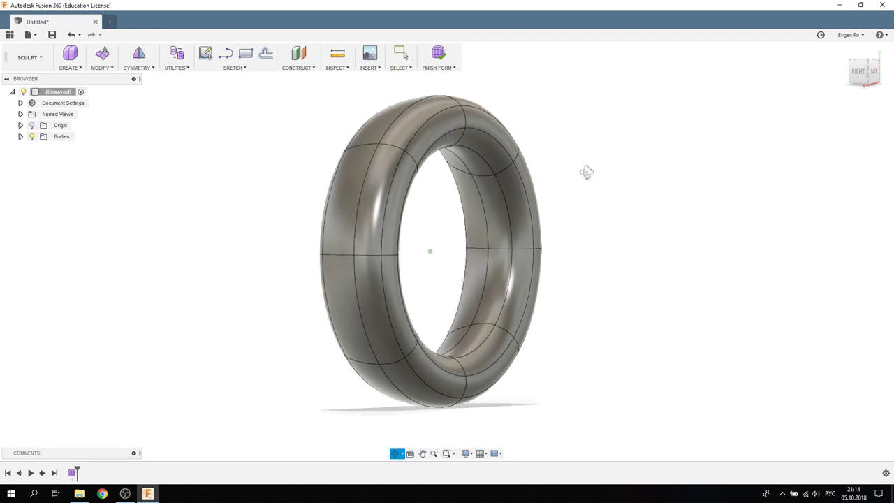
pyautogui.doubleClick(445, 137)
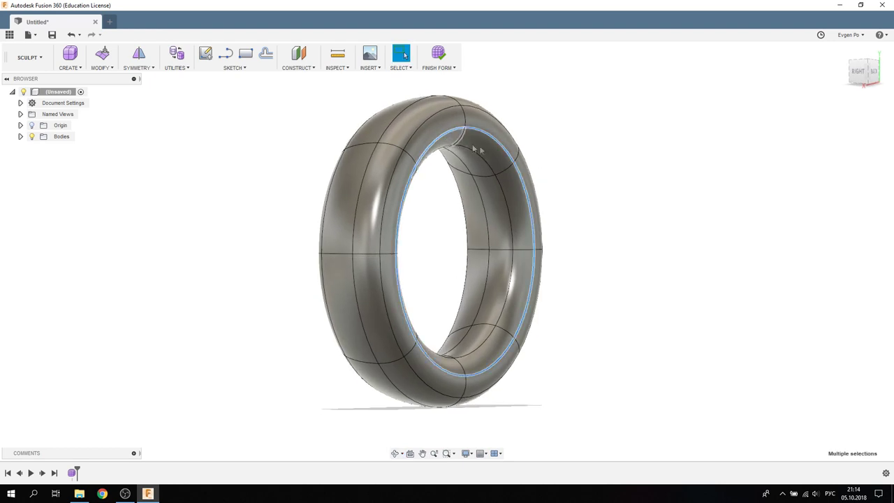
pyautogui.keyDown('shift'); pyautogui.doubleClick(426, 125); pyautogui.keyUp('shift')
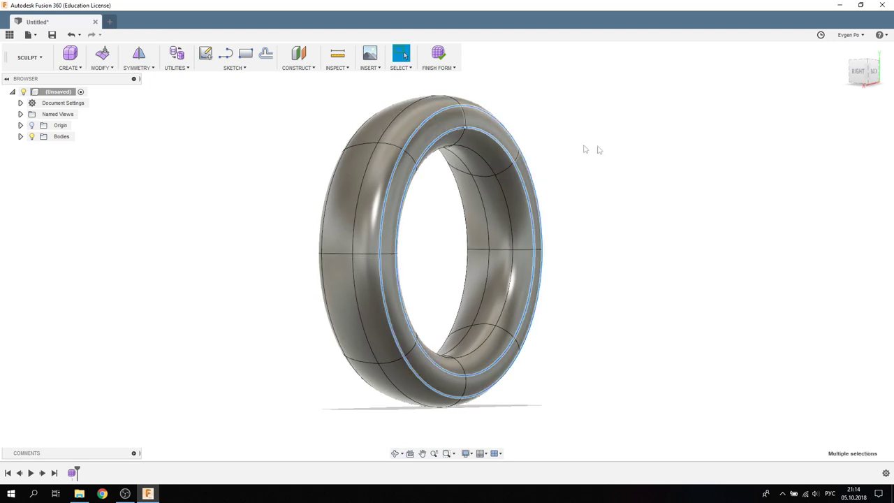
pyautogui.moveTo(606, 140)
pyautogui.keyDown('shift'); pyautogui.mouseDown(button='middle')
pyautogui.moveTo(616, 128)
pyautogui.moveTo(619, 140)
pyautogui.mouseUp(button='middle'); pyautogui.keyUp('shift')
# Move the selected loops -15 mm with Edit Form from the Right view
pyautogui.click(102, 67)
pyautogui.click(109, 79)
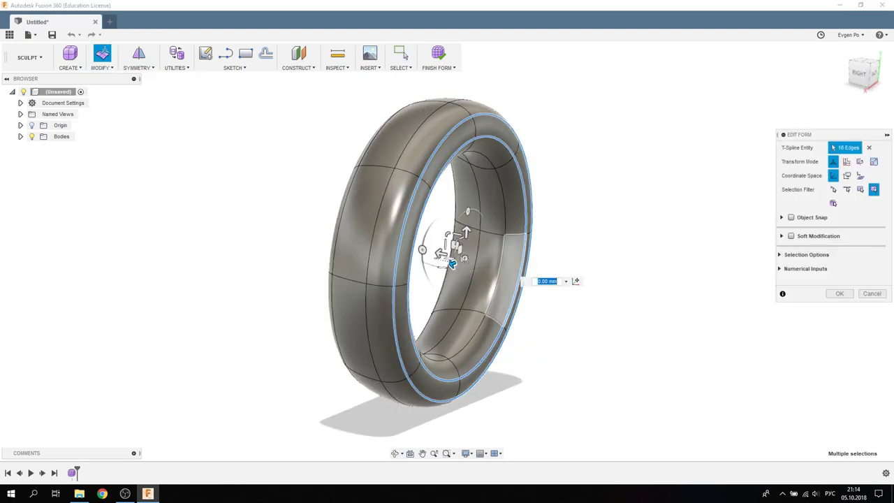
pyautogui.keyDown('shift'); pyautogui.moveTo(613, 236); pyautogui.dragTo(638, 209, button='middle'); pyautogui.keyUp('shift')
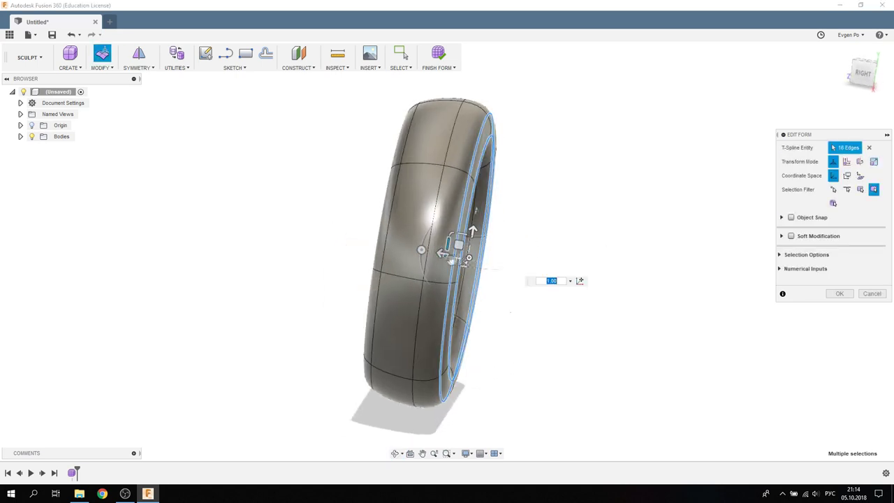
pyautogui.click(863, 73)
pyautogui.moveTo(439, 256); pyautogui.dragTo(478, 254)
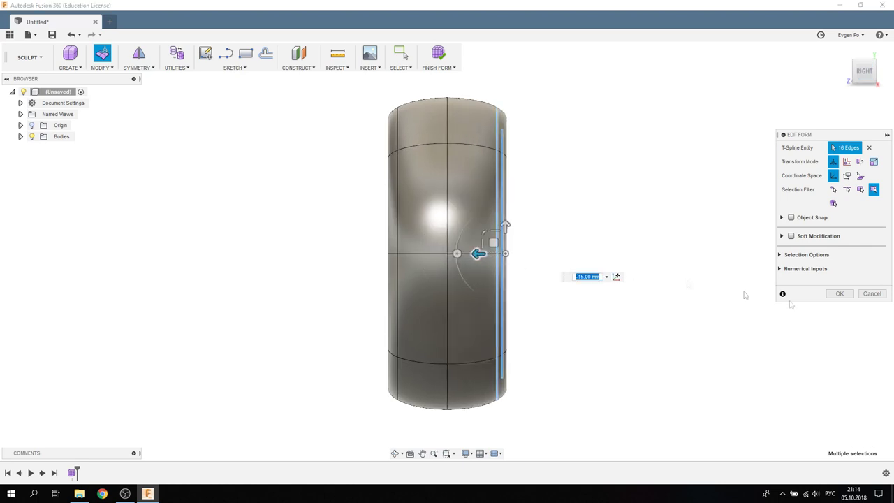
pyautogui.click(828, 296)
pyautogui.moveTo(702, 261)
pyautogui.keyDown('shift'); pyautogui.mouseDown(button='middle')
pyautogui.moveTo(502, 181)
pyautogui.moveTo(531, 214)
pyautogui.moveTo(654, 206)
pyautogui.mouseUp(button='middle'); pyautogui.keyUp('shift')
pyautogui.click(654, 206)
pyautogui.moveTo(719, 199)
pyautogui.keyDown('shift'); pyautogui.mouseDown(button='middle')
pyautogui.moveTo(680, 186)
pyautogui.moveTo(792, 155)
pyautogui.moveTo(825, 160)
pyautogui.mouseUp(button='middle'); pyautogui.keyUp('shift')
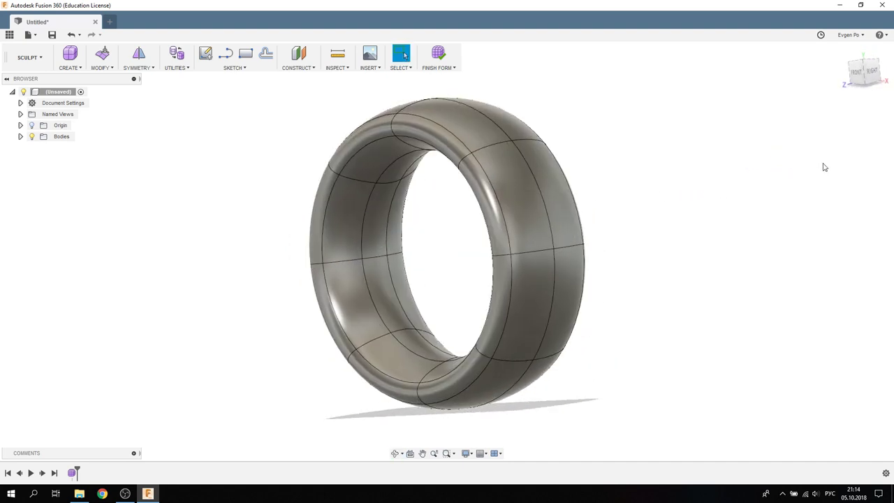
pyautogui.moveTo(409, 172)
pyautogui.keyDown('shift'); pyautogui.mouseDown(button='middle')
pyautogui.moveTo(415, 163)
pyautogui.moveTo(446, 175)
pyautogui.mouseUp(button='middle'); pyautogui.keyUp('shift')
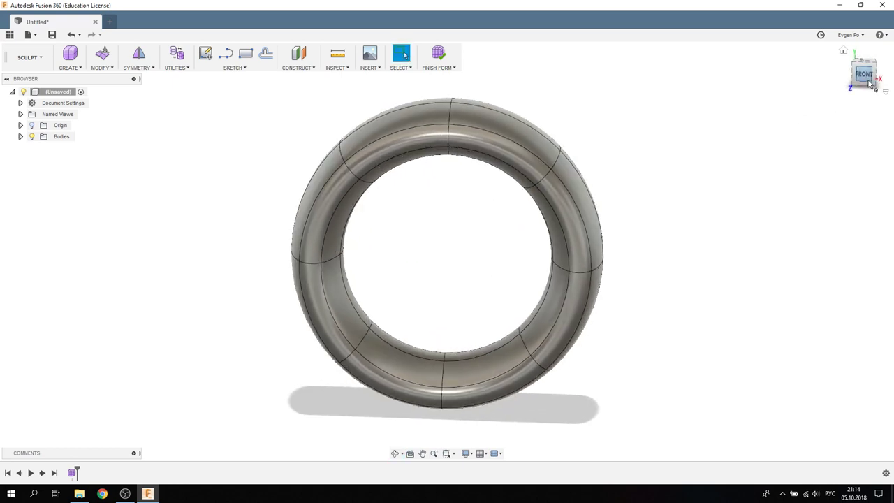
# Place a 40 mm T-spline sphere above the origin, near the top of the ring opening
pyautogui.click(97, 68)
pyautogui.click(69, 68)
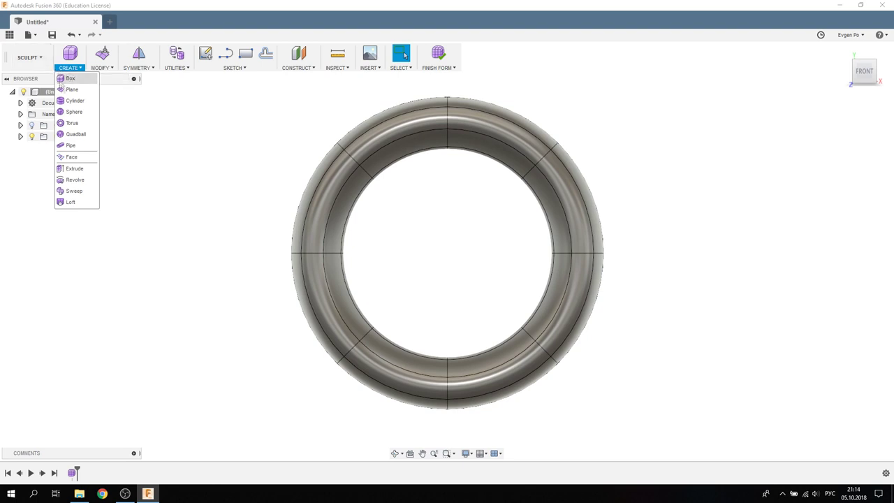
pyautogui.moveTo(73, 111)
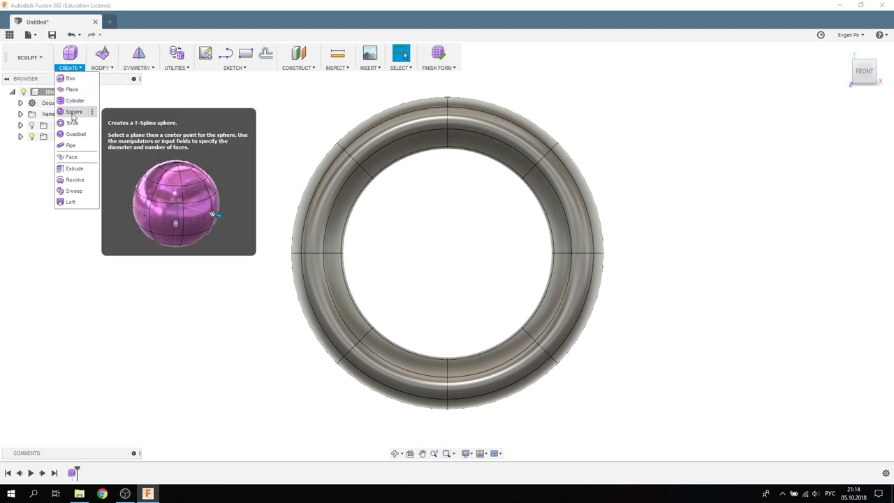
pyautogui.click(73, 111)
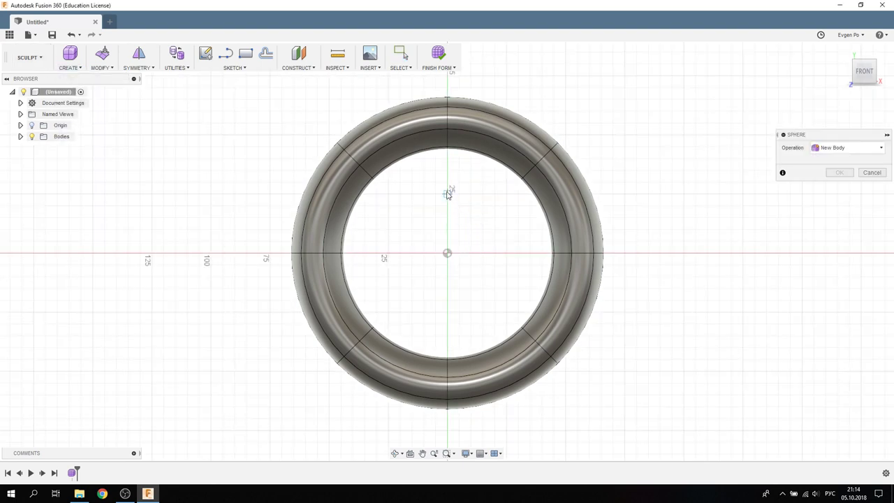
pyautogui.click(447, 194)
pyautogui.keyDown('shift'); pyautogui.moveTo(464, 179); pyautogui.dragTo(513, 187, button='middle'); pyautogui.keyUp('shift')
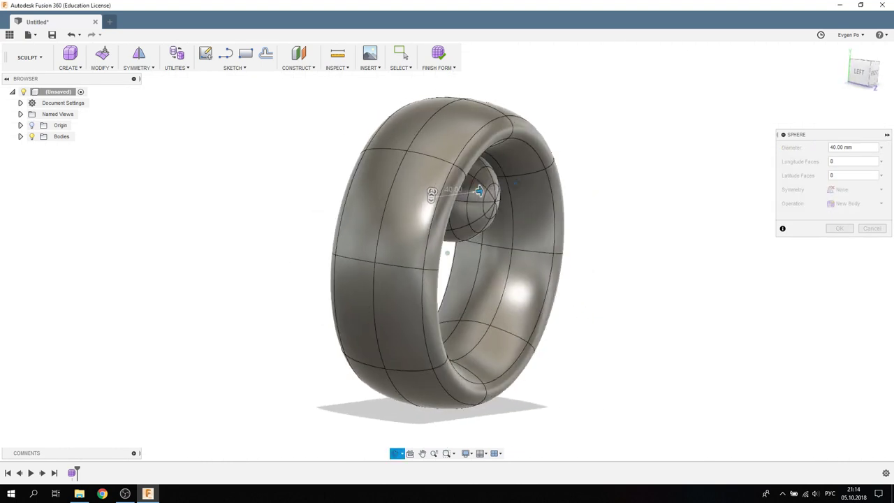
pyautogui.click(839, 228)
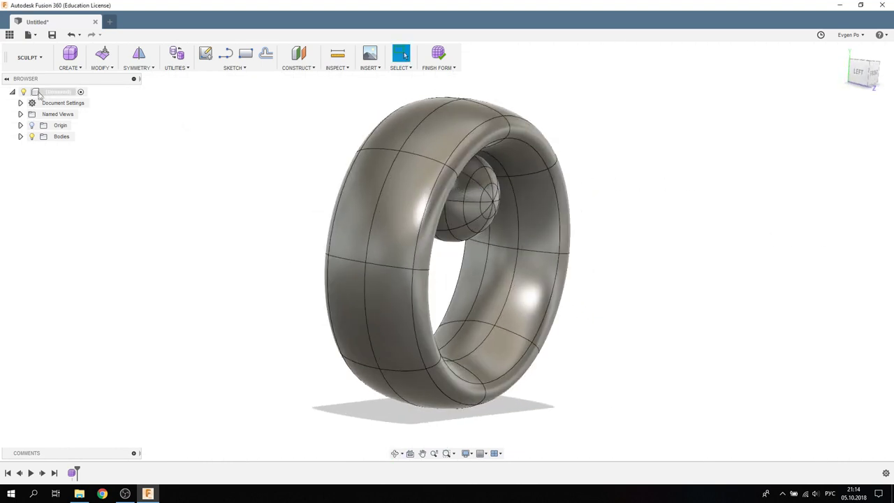
pyautogui.click(30, 57)
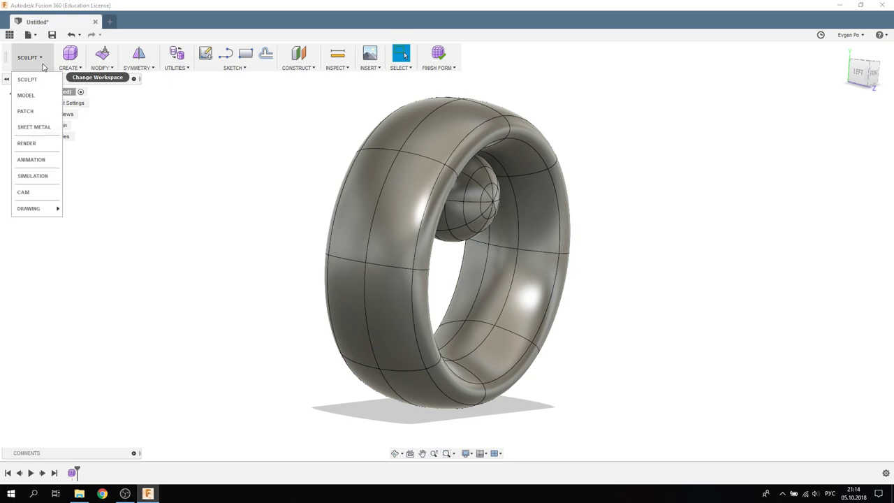
# Return to the Model workspace and select the sphere, Body2, in the browser's Bodies folder
pyautogui.click(37, 102)
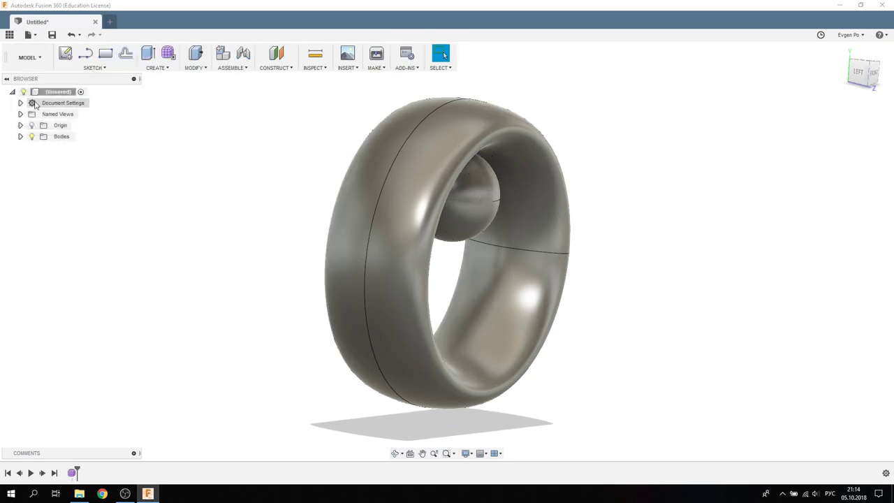
pyautogui.click(20, 136)
pyautogui.click(70, 159)
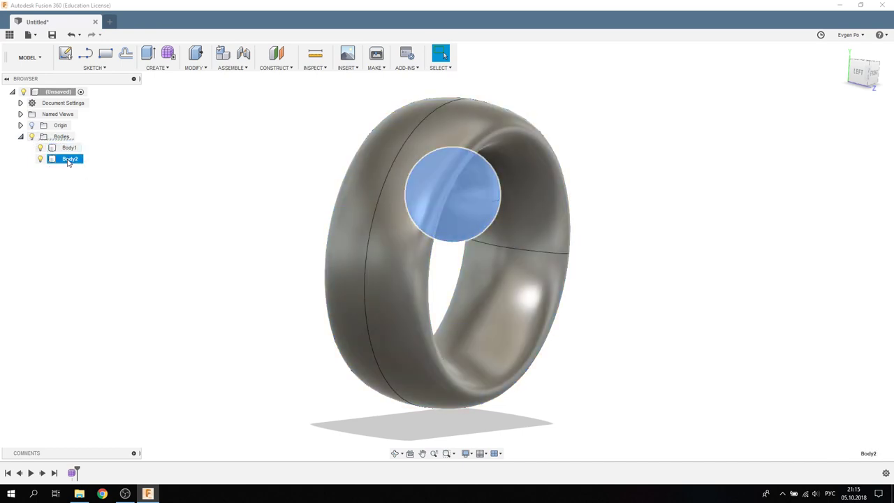
pyautogui.rightClick(68, 163)
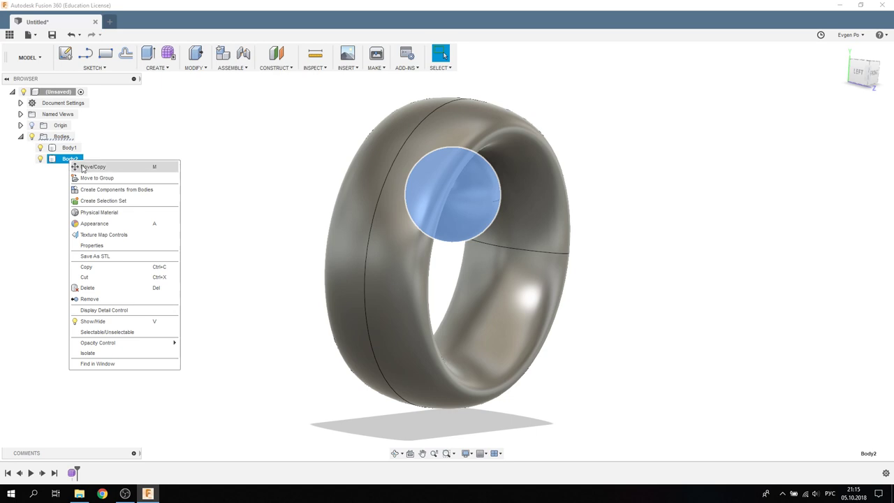
pyautogui.rightClick(67, 167)
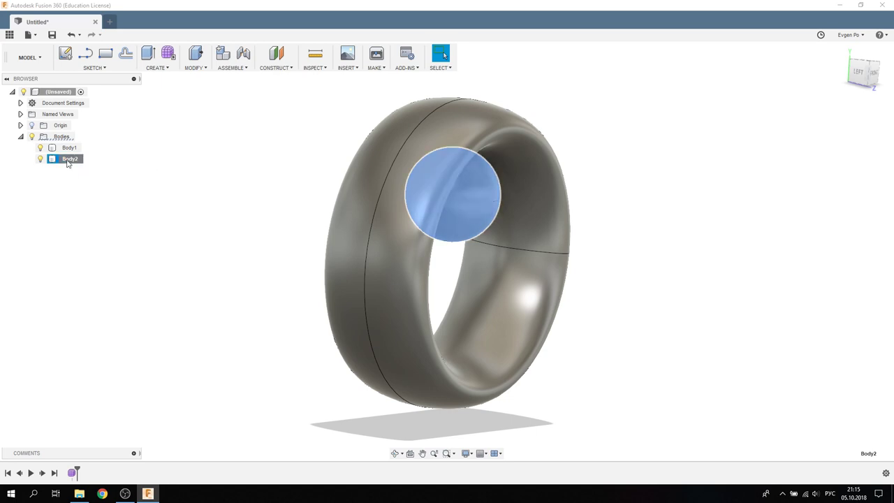
pyautogui.rightClick(69, 162)
# Move the sphere body up onto the ring's top edge with Move/Copy
pyautogui.click(82, 168)
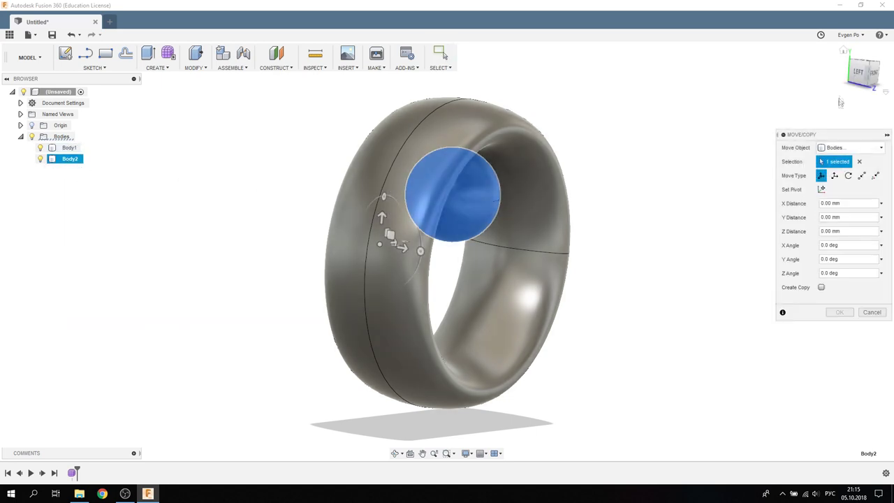
pyautogui.click(858, 73)
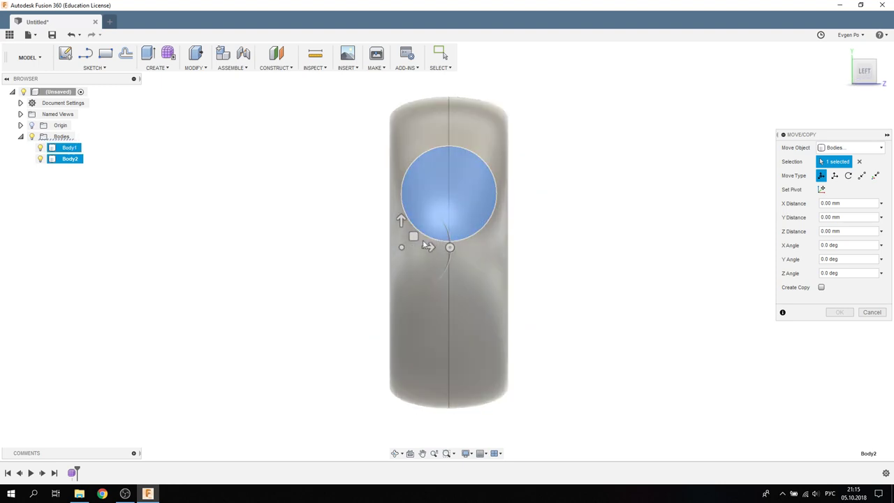
pyautogui.moveTo(414, 237); pyautogui.dragTo(471, 113)
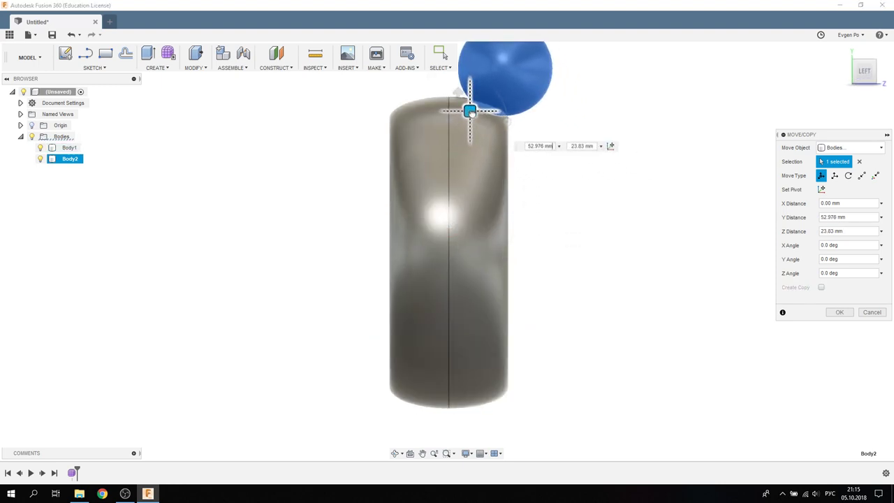
pyautogui.moveTo(471, 114); pyautogui.dragTo(467, 113)
pyautogui.keyDown('shift'); pyautogui.moveTo(605, 205); pyautogui.dragTo(642, 181, button='middle'); pyautogui.keyUp('shift')
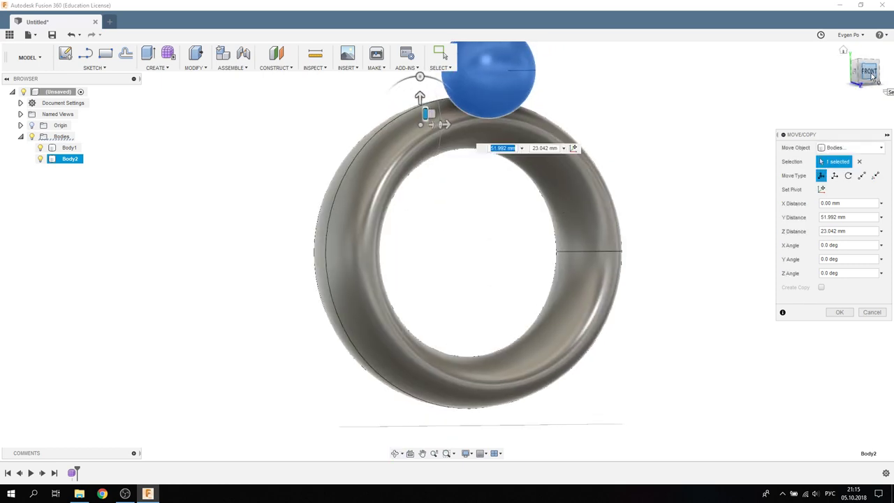
pyautogui.scroll(-3, 447, 234)
pyautogui.scroll(2, 443, 148)
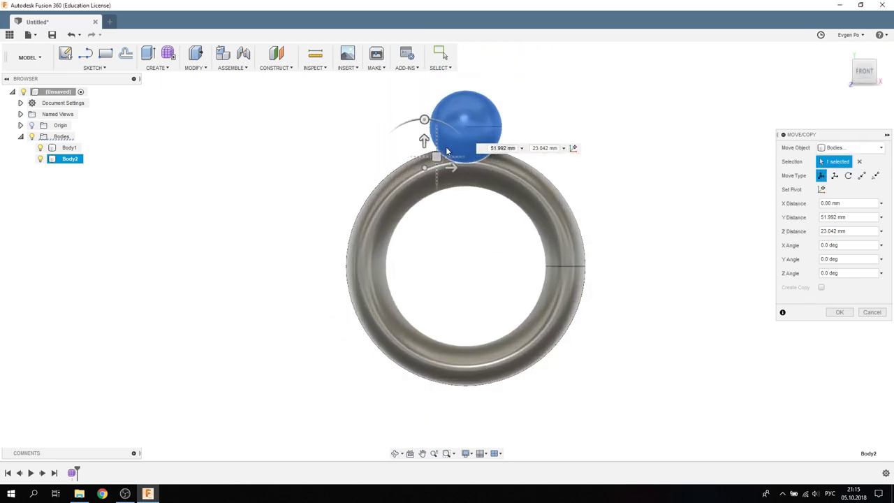
pyautogui.scroll(3, 445, 169)
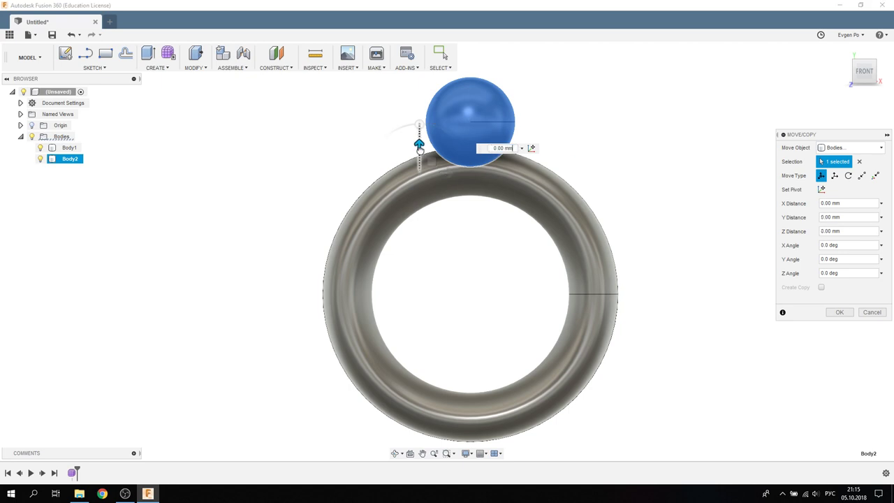
pyautogui.moveTo(418, 146); pyautogui.dragTo(435, 155)
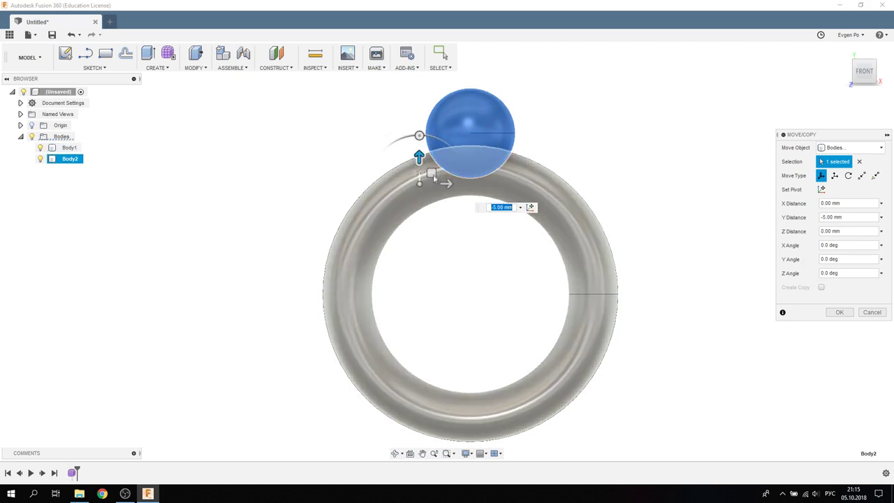
pyautogui.moveTo(432, 171); pyautogui.dragTo(431, 166)
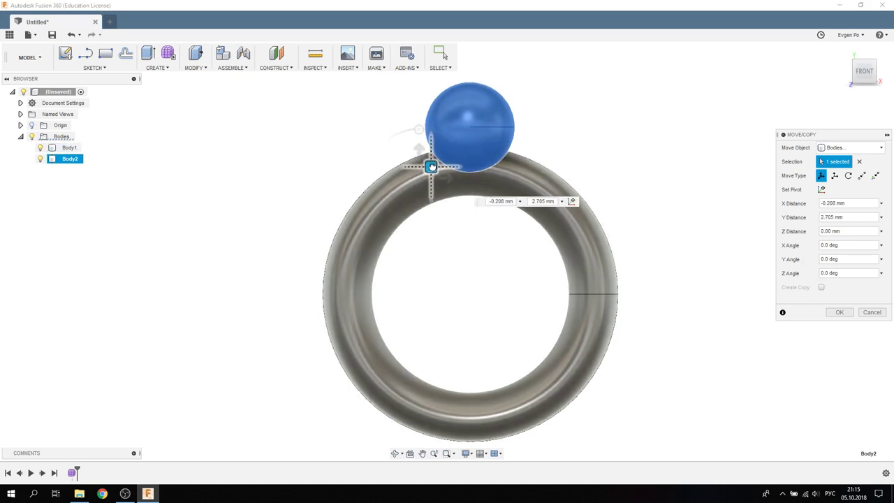
pyautogui.click(841, 311)
# Select both the ring and the sphere bodies
pyautogui.moveTo(664, 175)
pyautogui.keyDown('shift'); pyautogui.mouseDown(button='middle')
pyautogui.moveTo(722, 175)
pyautogui.moveTo(712, 152)
pyautogui.moveTo(698, 182)
pyautogui.moveTo(726, 182)
pyautogui.moveTo(710, 186)
pyautogui.mouseUp(button='middle'); pyautogui.keyUp('shift')
pyautogui.click(468, 185)
pyautogui.scroll(-3, 648, 214)
pyautogui.moveTo(433, 129)
pyautogui.mouseDown()
pyautogui.moveTo(534, 192)
pyautogui.moveTo(696, 385)
pyautogui.mouseUp()
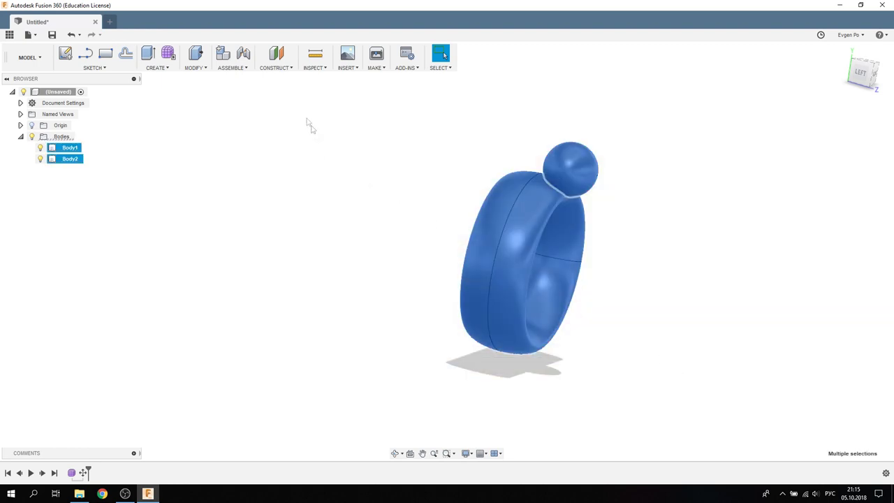
pyautogui.click(321, 72)
pyautogui.moveTo(324, 89)
pyautogui.click(325, 91)
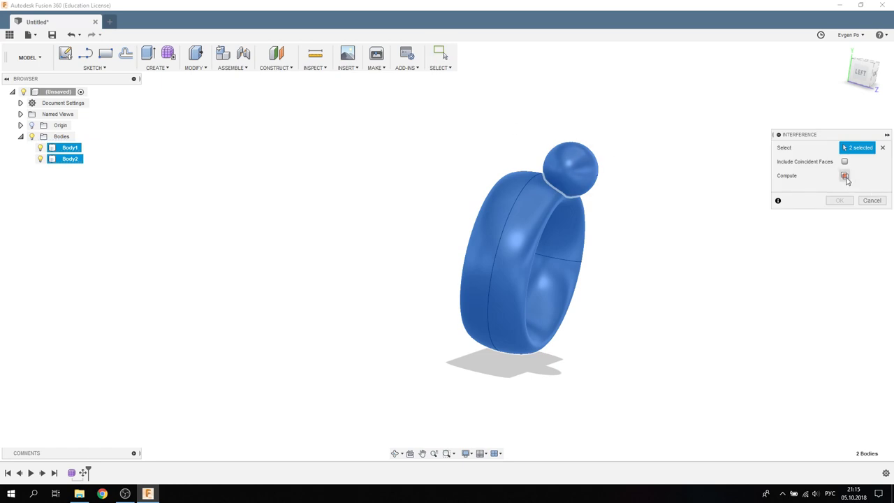
pyautogui.click(844, 176)
pyautogui.moveTo(529, 171); pyautogui.dragTo(331, 154)
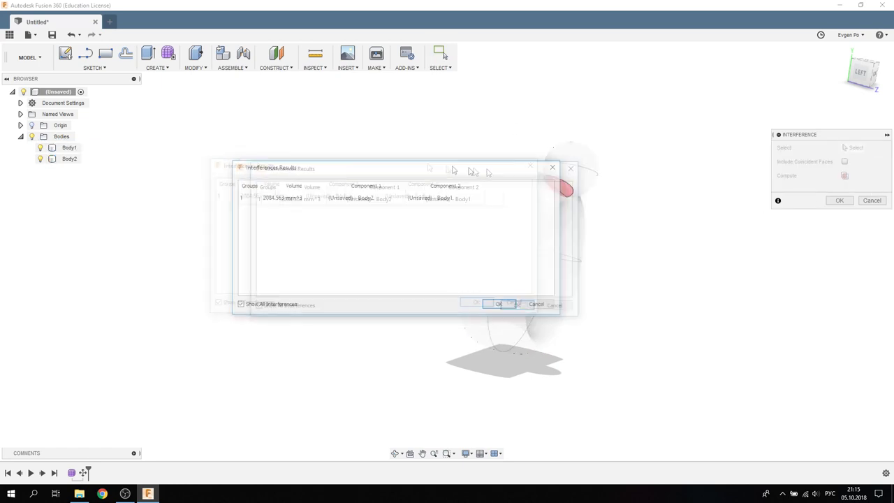
pyautogui.moveTo(614, 209)
pyautogui.keyDown('shift'); pyautogui.mouseDown(button='middle')
pyautogui.moveTo(627, 177)
pyautogui.moveTo(662, 170)
pyautogui.moveTo(614, 168)
pyautogui.mouseUp(button='middle'); pyautogui.keyUp('shift')
pyautogui.scroll(3, 552, 184)
pyautogui.scroll(2, 482, 185)
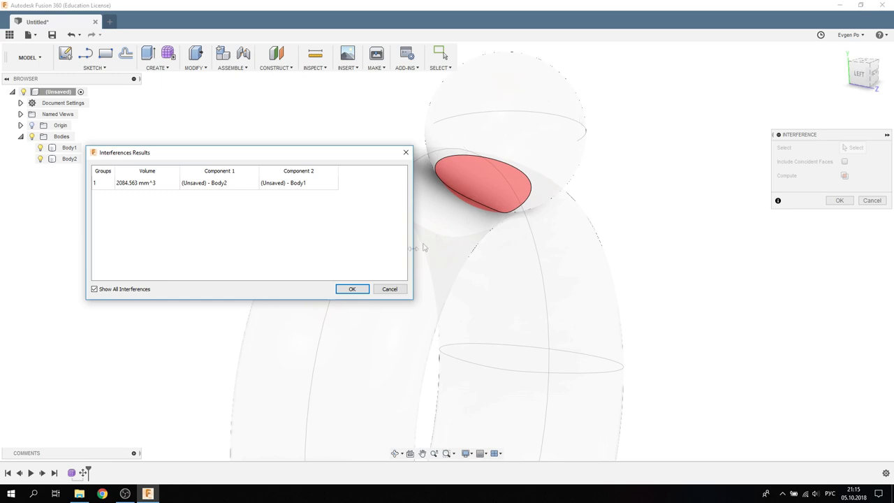
pyautogui.click(389, 289)
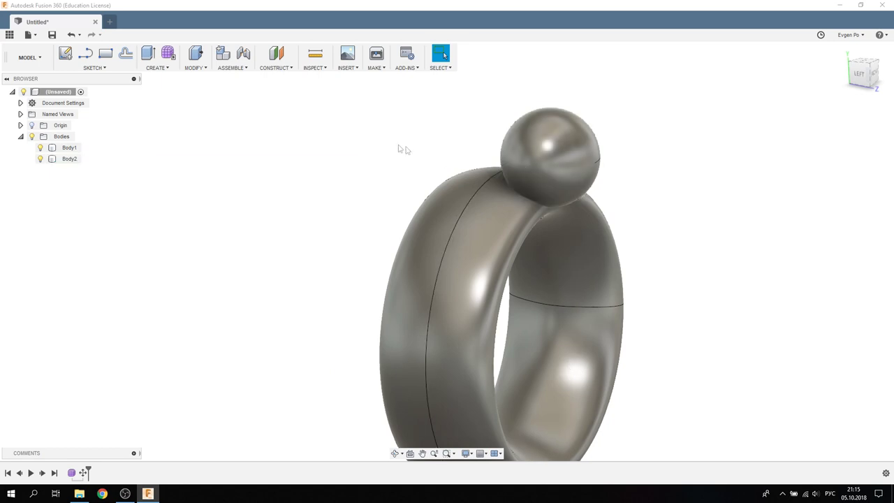
# Combine with Cut: target Body1 (ring), tool Body2 (sphere), leaving a spherical dimple
pyautogui.click(194, 68)
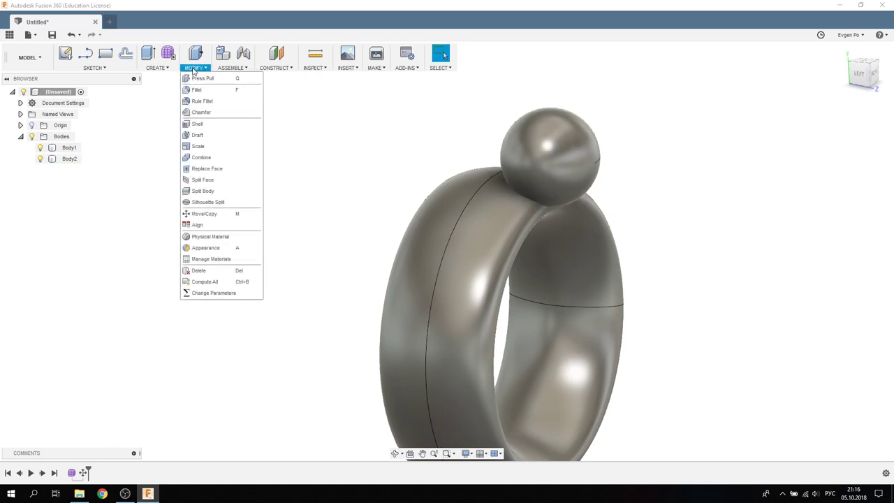
pyautogui.click(202, 157)
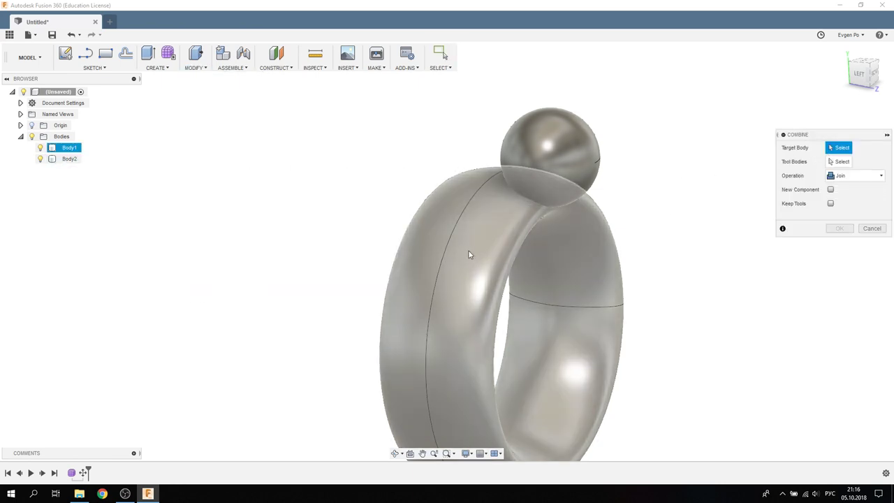
pyautogui.click(469, 250)
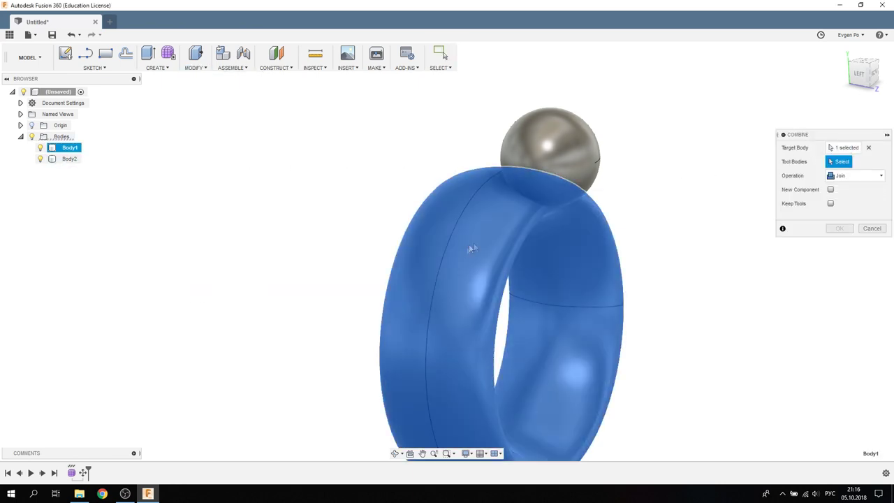
pyautogui.click(565, 153)
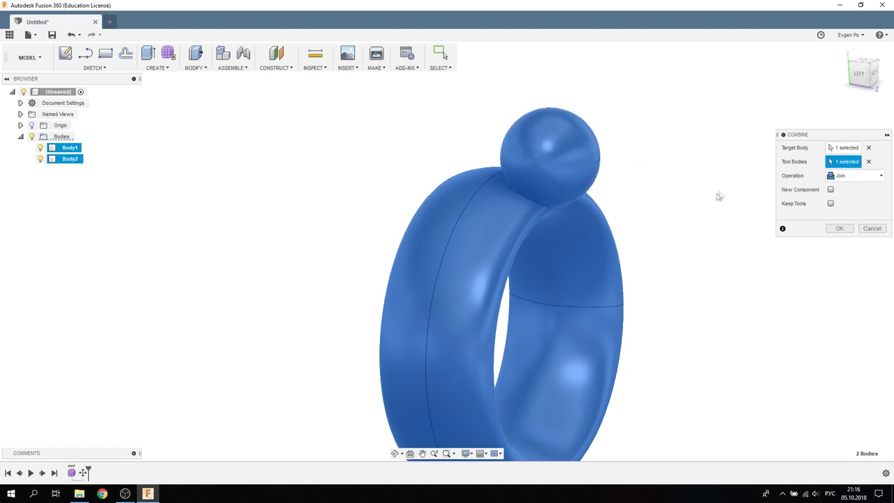
pyautogui.click(859, 179)
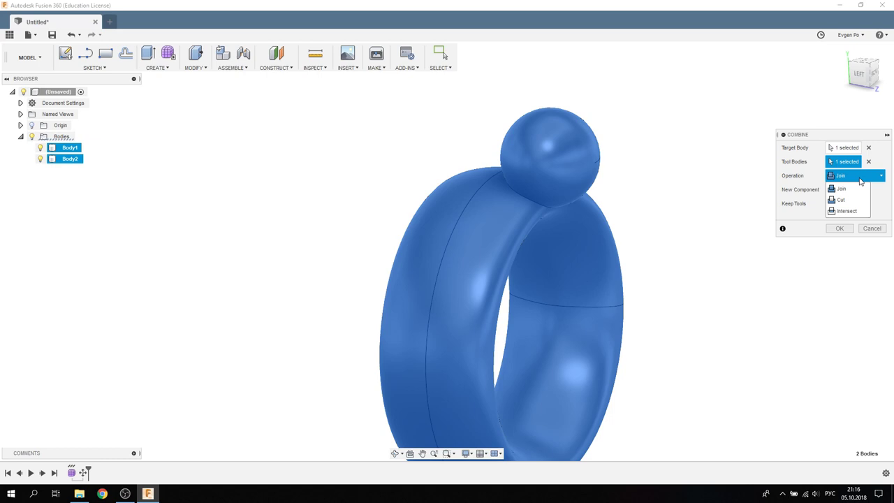
pyautogui.click(848, 200)
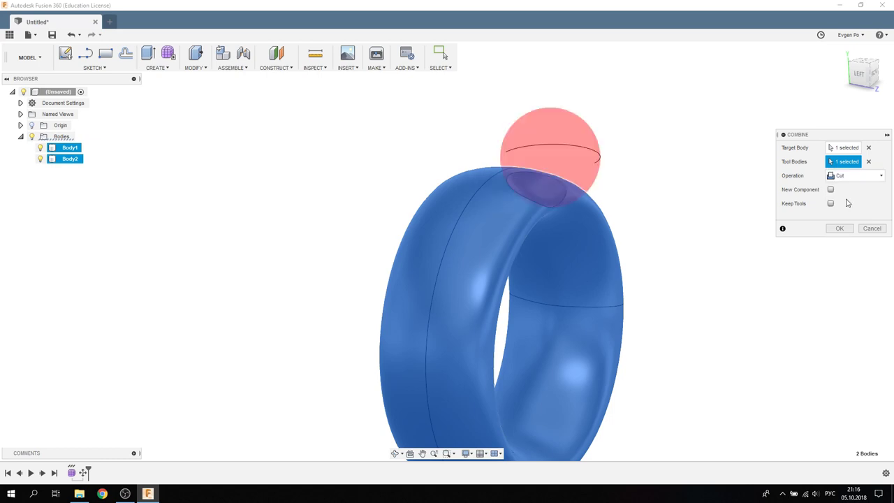
pyautogui.keyDown('shift'); pyautogui.moveTo(701, 158); pyautogui.dragTo(694, 163, button='middle'); pyautogui.keyUp('shift')
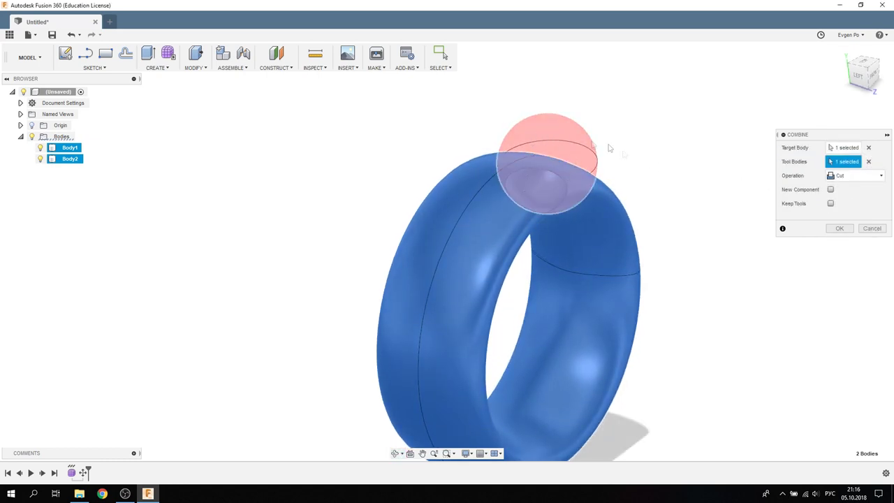
pyautogui.click(830, 203)
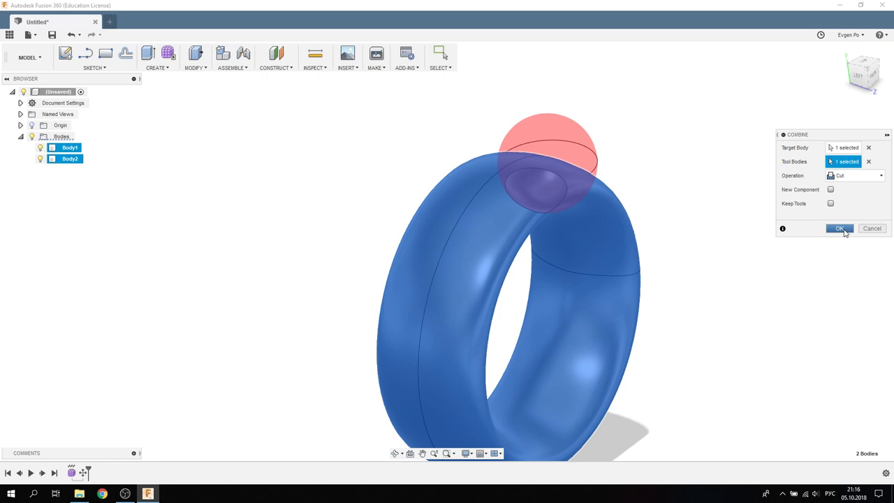
pyautogui.click(841, 229)
pyautogui.moveTo(755, 225)
pyautogui.keyDown('shift'); pyautogui.mouseDown(button='middle')
pyautogui.moveTo(722, 194)
pyautogui.moveTo(688, 210)
pyautogui.moveTo(692, 219)
pyautogui.moveTo(497, 279)
pyautogui.mouseUp(button='middle'); pyautogui.keyUp('shift')
pyautogui.click(553, 184)
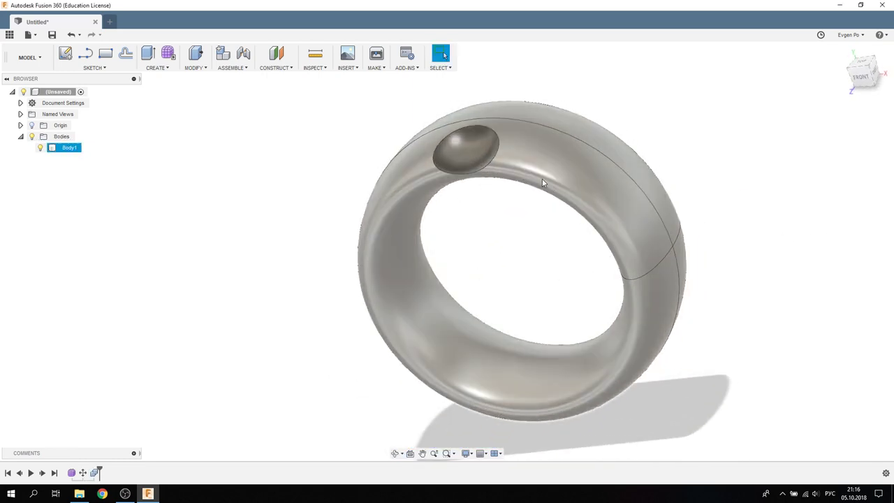
# Orbit the dimple to top centre, then switch to the ViewCube's Left view
pyautogui.moveTo(529, 180)
pyautogui.keyDown('shift'); pyautogui.mouseDown(button='middle')
pyautogui.moveTo(515, 261)
pyautogui.moveTo(536, 138)
pyautogui.mouseUp(button='middle'); pyautogui.keyUp('shift')
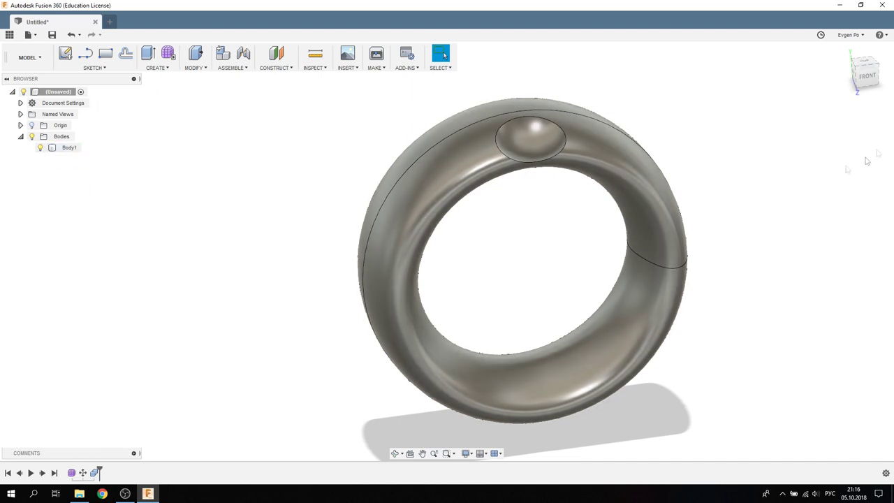
pyautogui.click(838, 84)
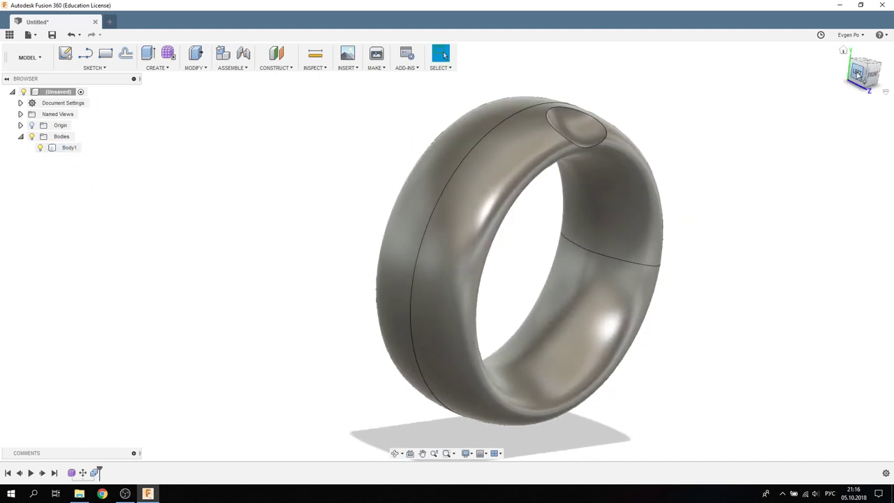
pyautogui.click(860, 73)
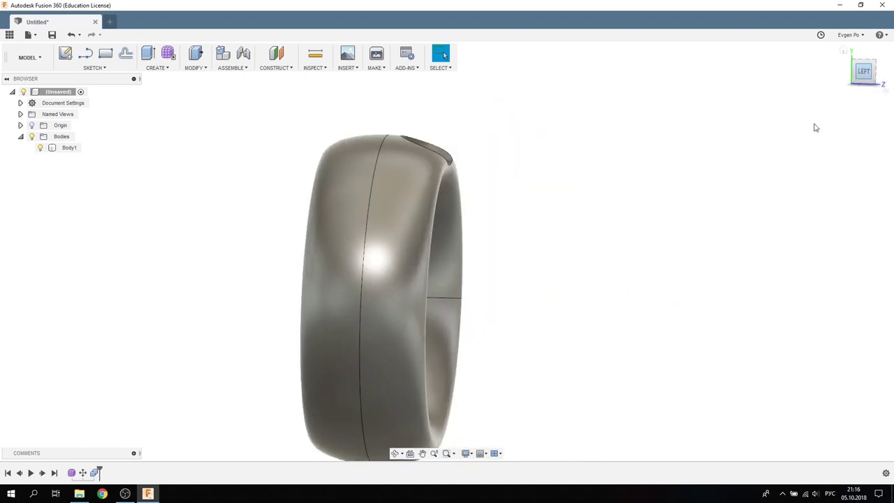
# Sketch a single line from the ring's centre out along its axis, then stop the sketch
pyautogui.click(64, 53)
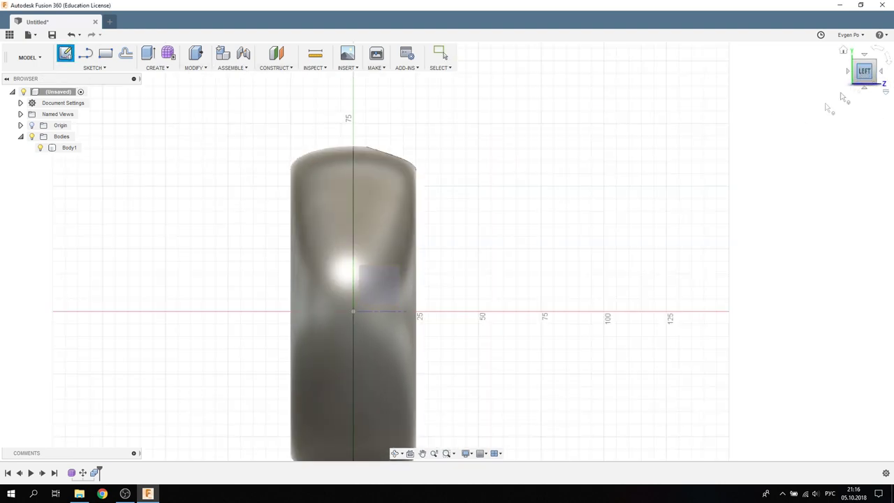
pyautogui.click(87, 55)
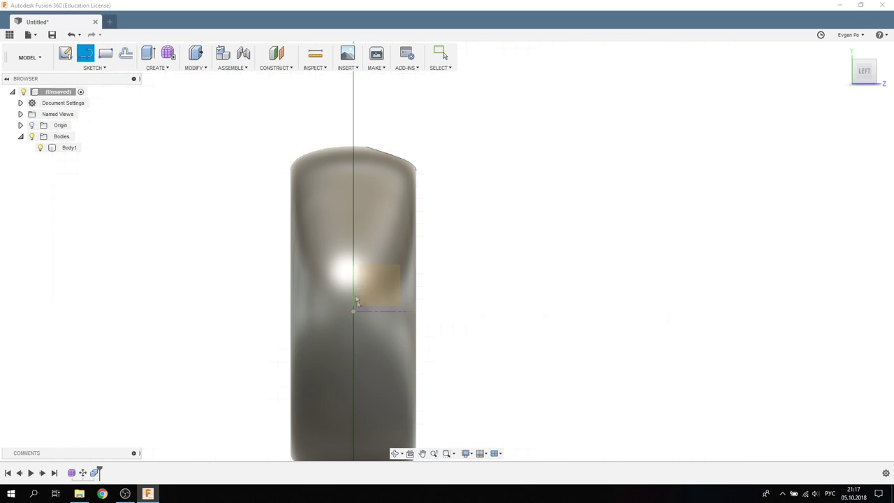
pyautogui.click(369, 303)
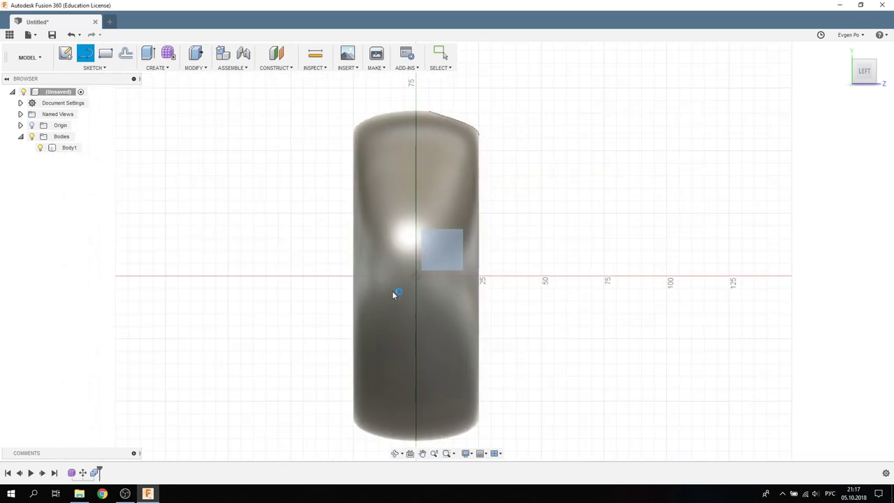
pyautogui.click(426, 270)
pyautogui.click(638, 270)
pyautogui.press('Escape')
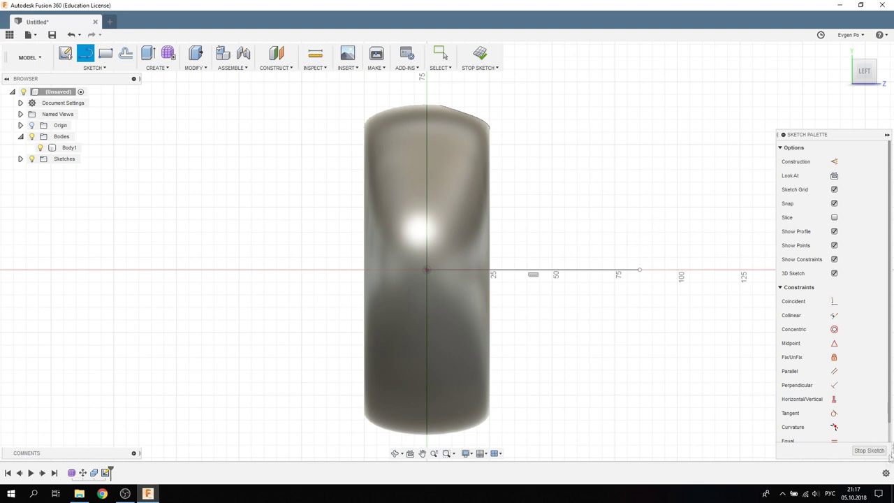
pyautogui.click(869, 450)
pyautogui.moveTo(628, 245)
pyautogui.keyDown('shift'); pyautogui.mouseDown(button='middle')
pyautogui.moveTo(569, 240)
pyautogui.moveTo(562, 260)
pyautogui.mouseUp(button='middle'); pyautogui.keyUp('shift')
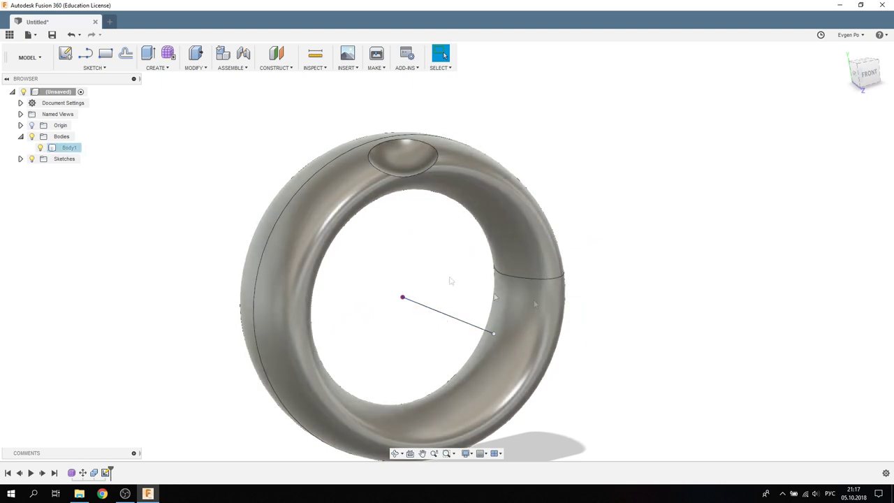
# Start a circular pattern of the top dimple face around the sketch line as axis
pyautogui.click(196, 68)
pyautogui.moveTo(156, 68)
pyautogui.moveTo(158, 247)
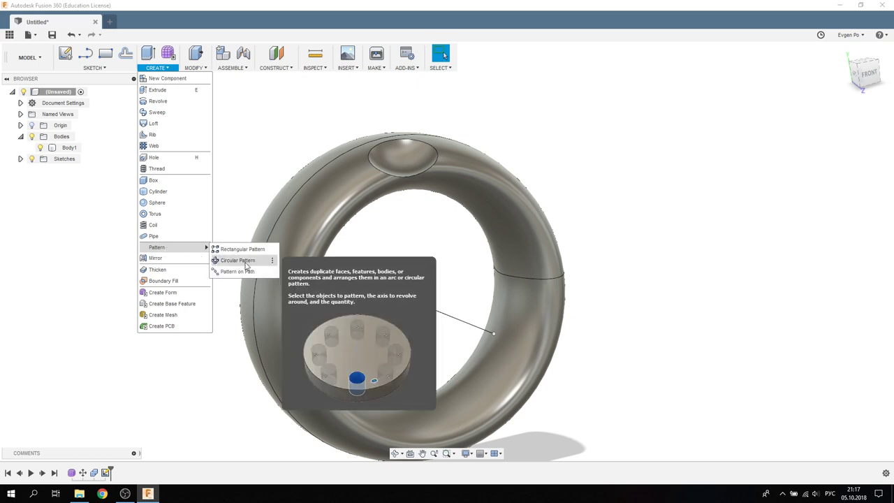
pyautogui.click(237, 260)
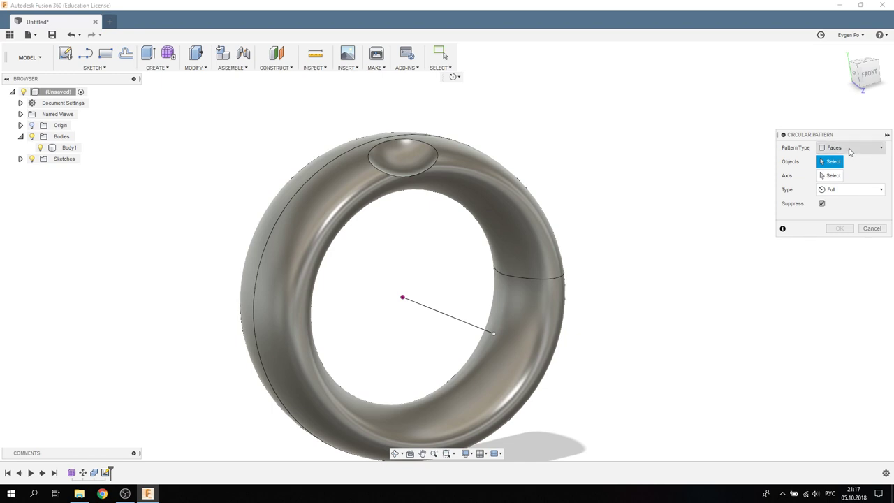
pyautogui.click(849, 152)
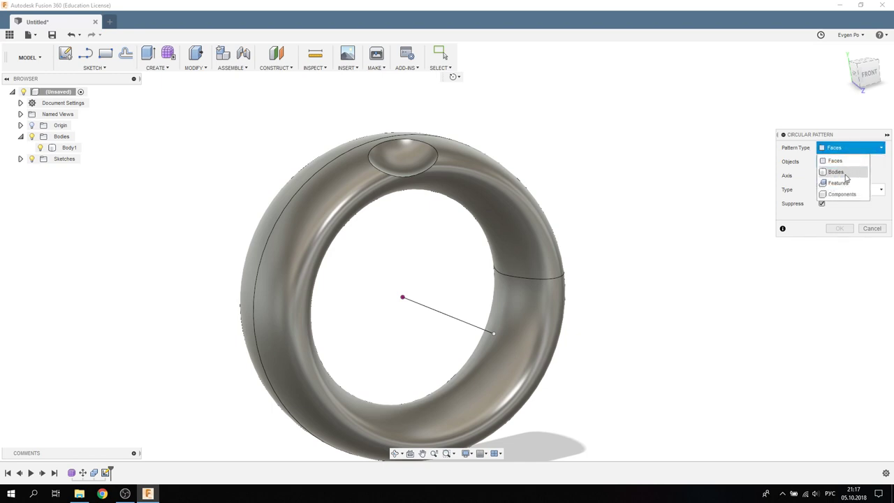
pyautogui.click(841, 161)
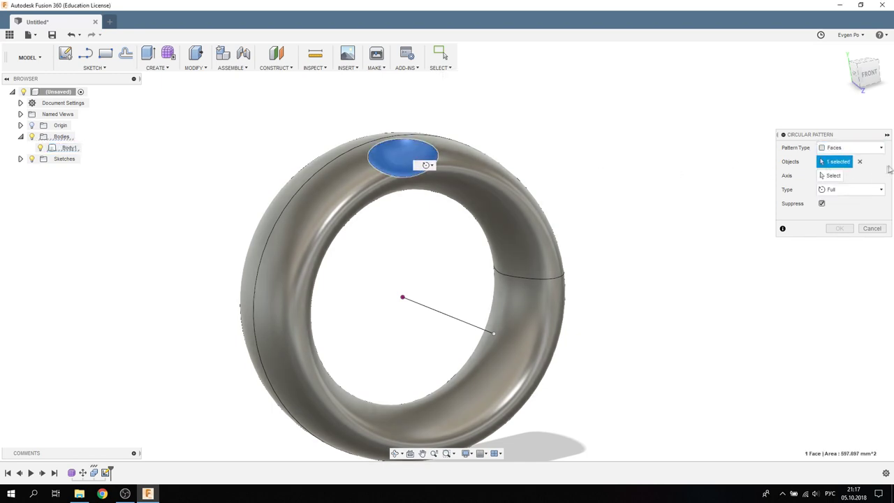
pyautogui.click(829, 177)
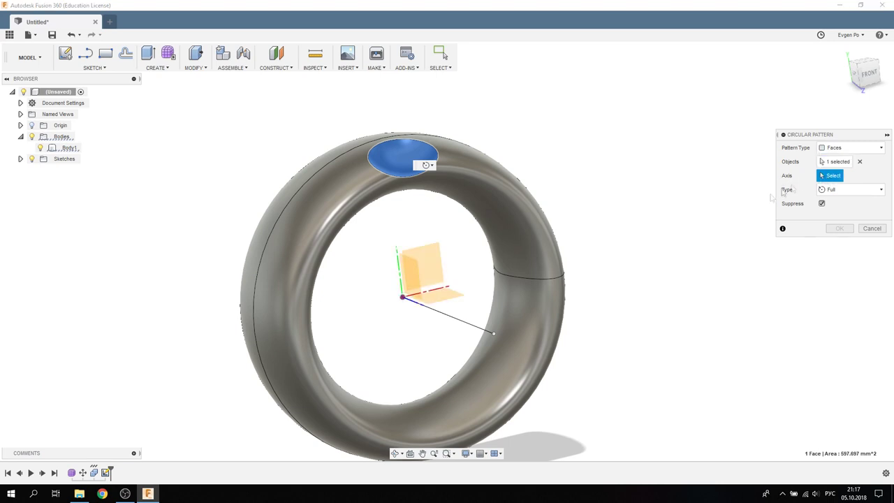
pyautogui.click(417, 303)
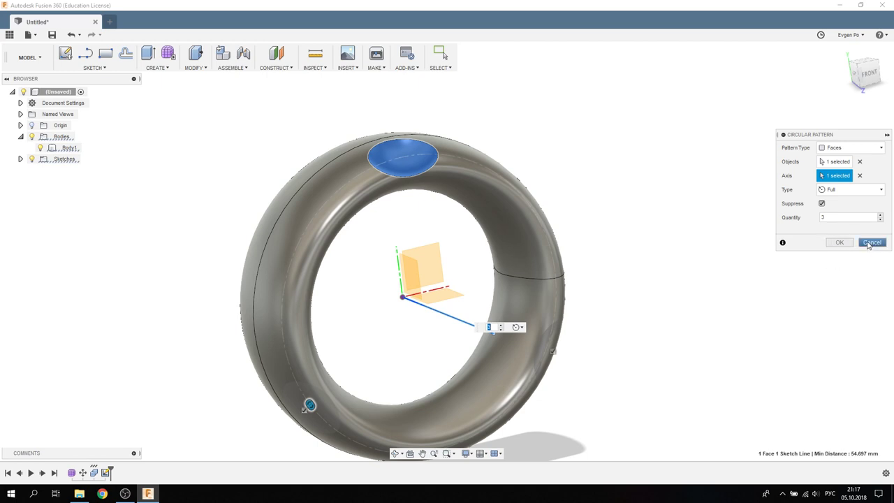
# Cancel that pattern attempt, then undo and redo Stop Sketch so the sketch line no longer shows
pyautogui.click(871, 242)
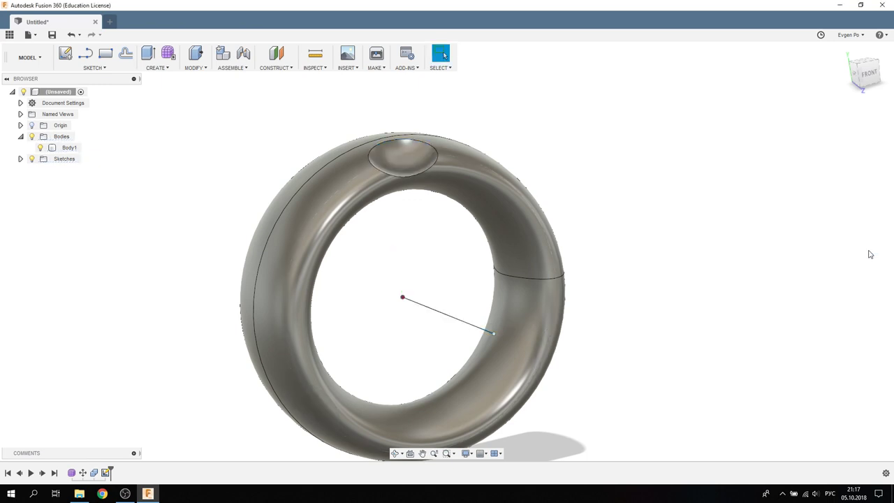
pyautogui.click(72, 37)
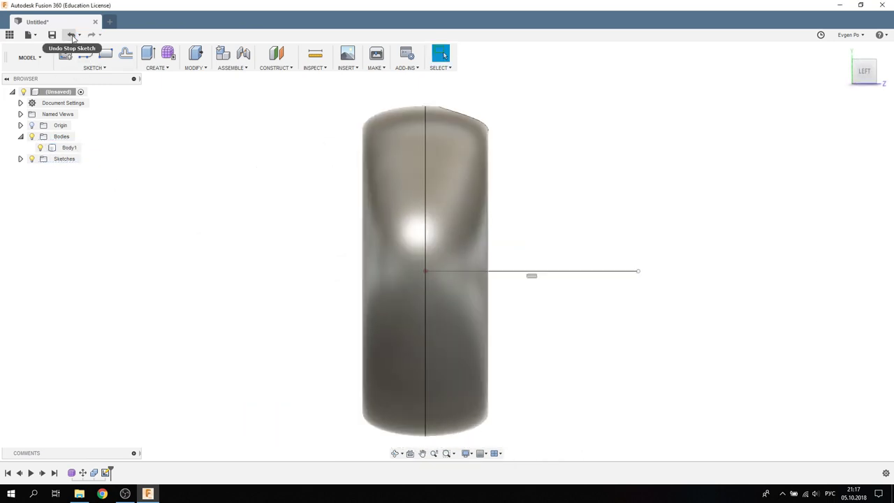
pyautogui.click(868, 450)
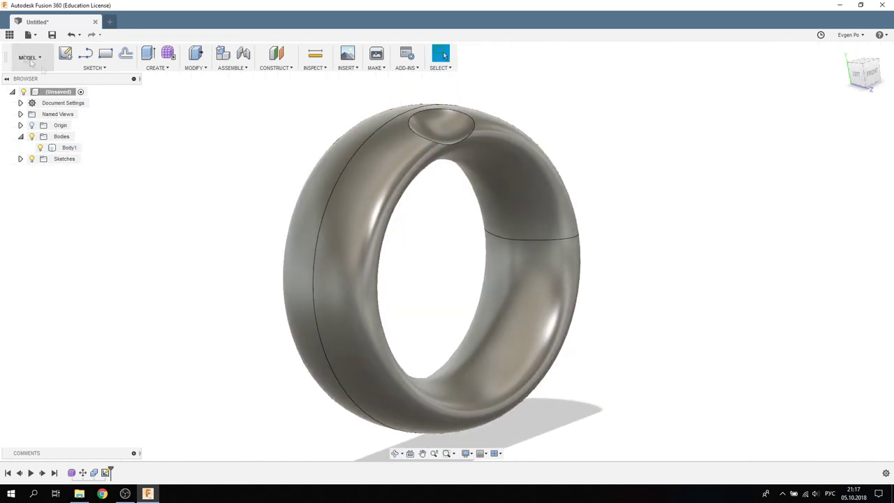
pyautogui.click(157, 68)
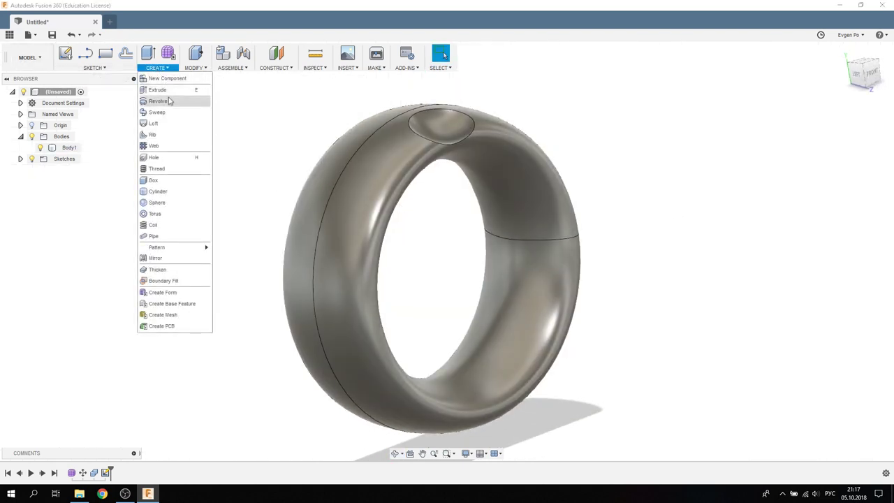
pyautogui.moveTo(168, 247)
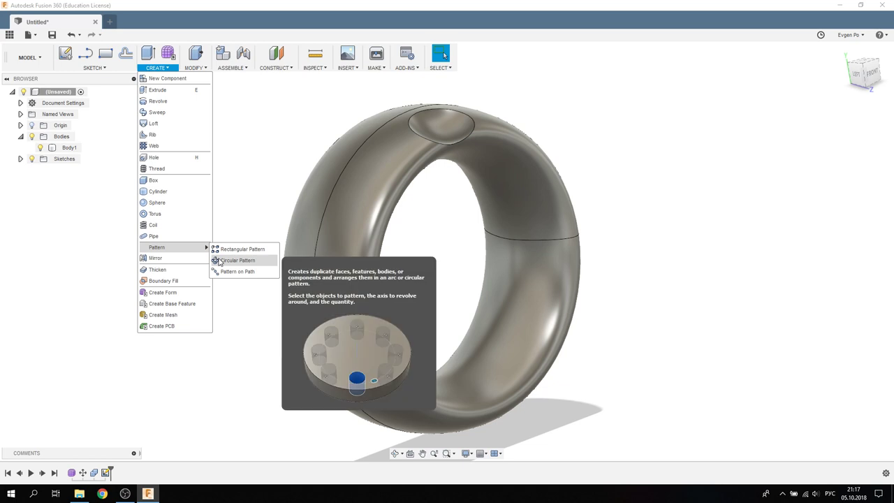
# Start a circular pattern of the top dimple face around the origin Z axis
pyautogui.click(238, 260)
pyautogui.click(442, 131)
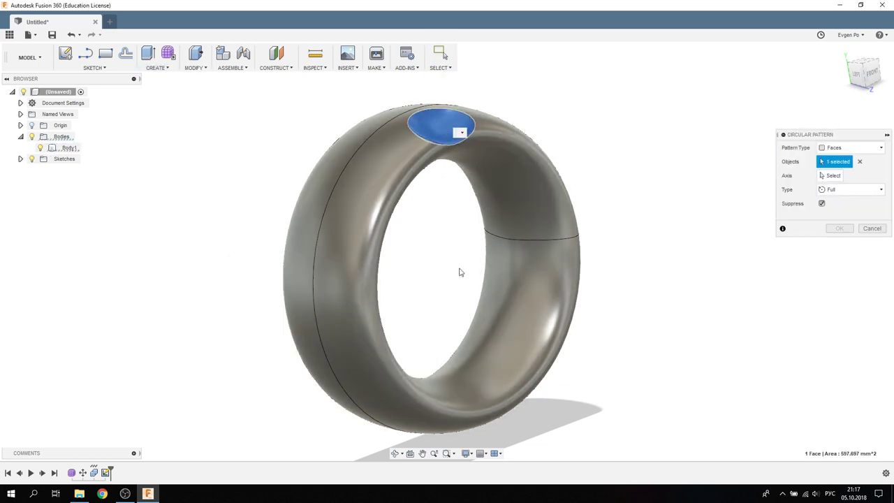
pyautogui.click(31, 125)
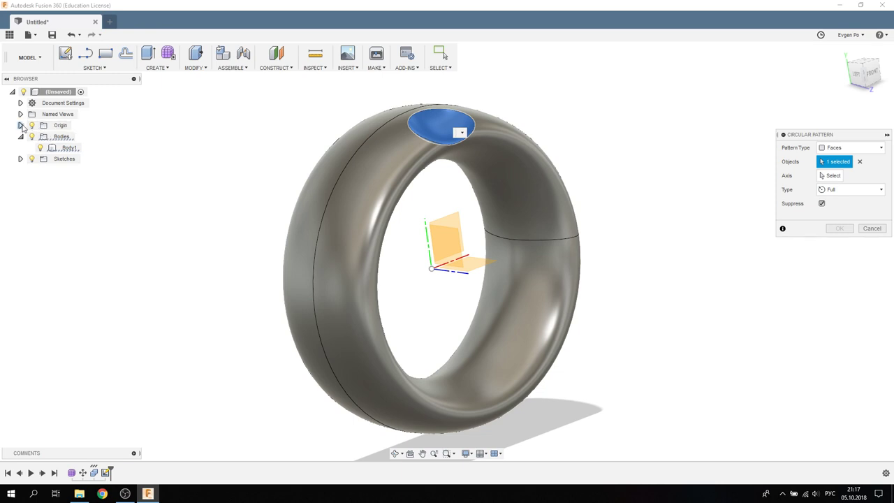
pyautogui.click(20, 125)
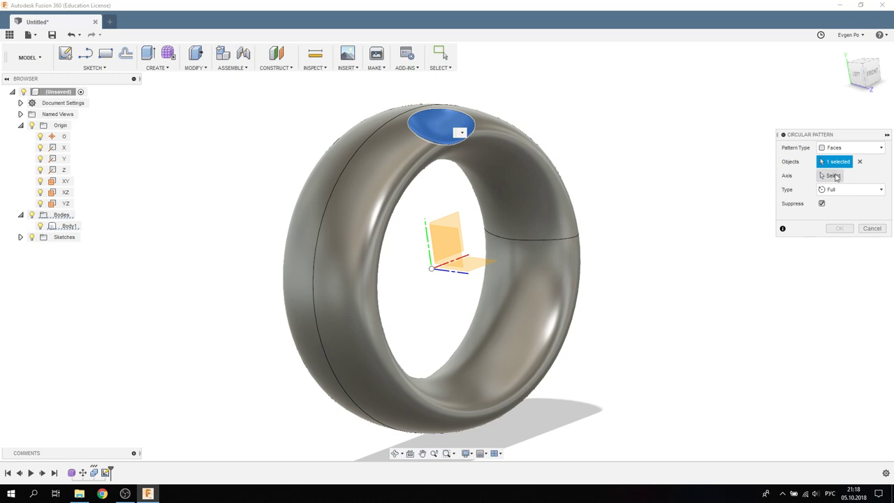
pyautogui.click(837, 178)
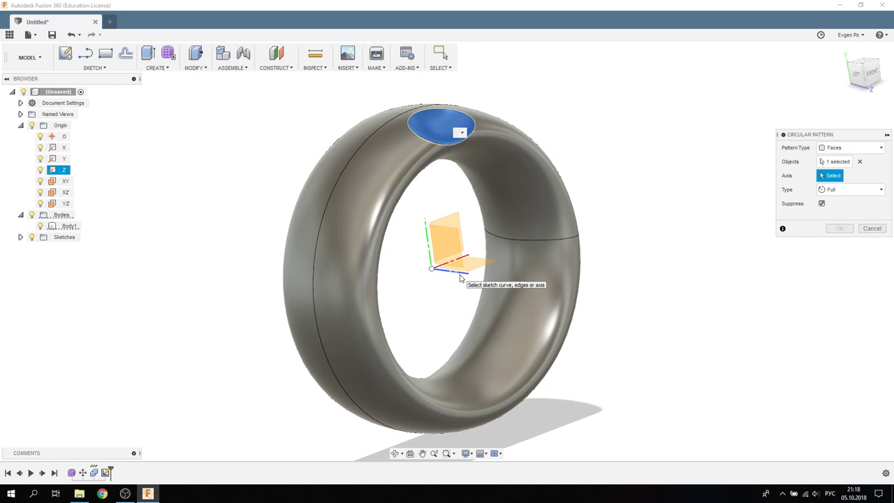
pyautogui.click(460, 278)
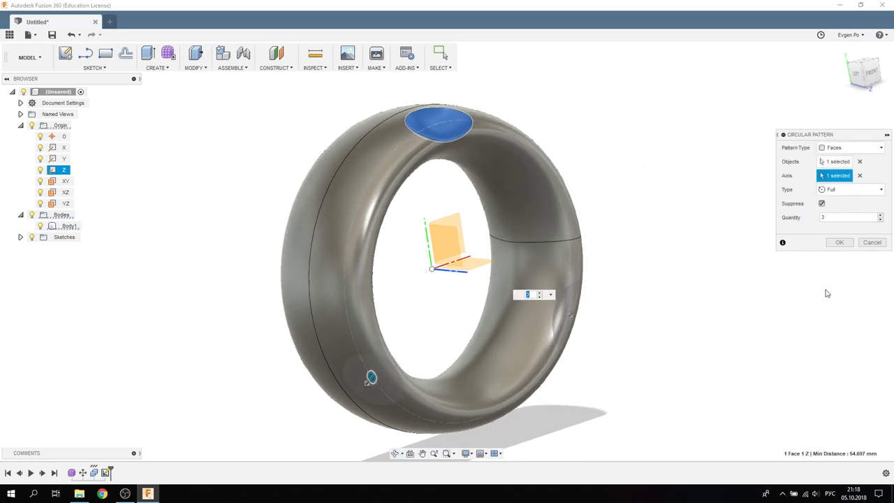
# Raise the pattern quantity to 12 copies and confirm the circular pattern
pyautogui.click(880, 215)
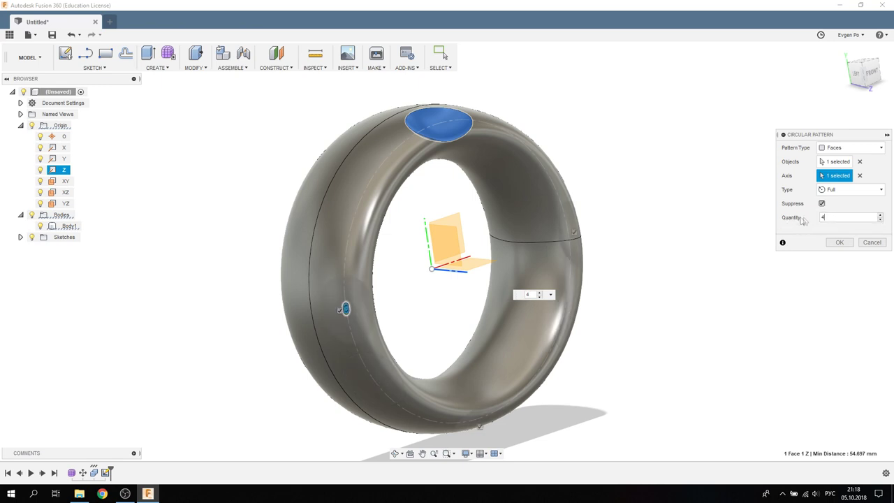
pyautogui.click(881, 215)
pyautogui.click(881, 215)
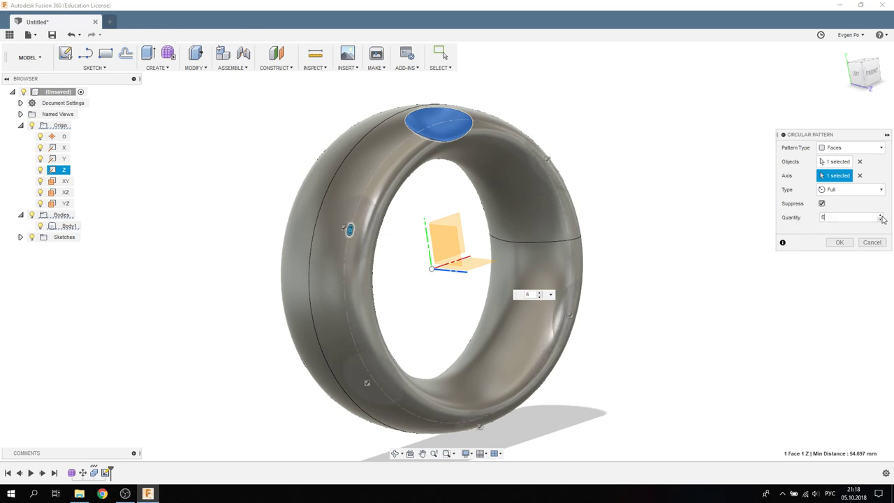
pyautogui.click(880, 215)
pyautogui.click(881, 215)
pyautogui.click(881, 215)
pyautogui.click(881, 215)
pyautogui.click(880, 215)
pyautogui.click(880, 215)
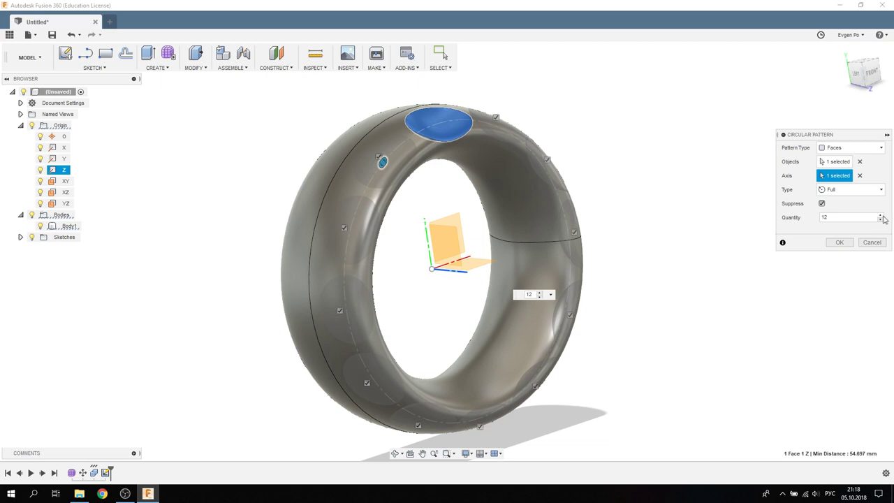
pyautogui.click(841, 242)
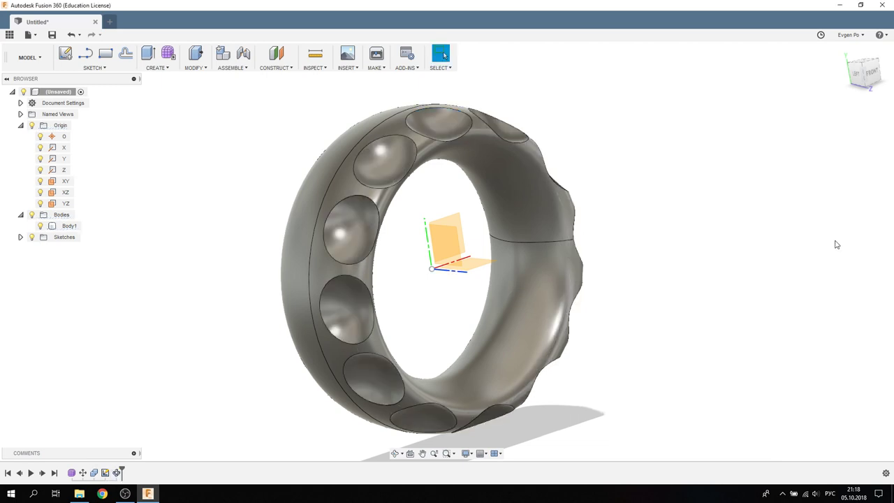
# Start a Mirror feature with Faces as the object type
pyautogui.moveTo(666, 198)
pyautogui.keyDown('shift'); pyautogui.mouseDown(button='middle')
pyautogui.moveTo(601, 211)
pyautogui.moveTo(624, 199)
pyautogui.moveTo(677, 225)
pyautogui.mouseUp(button='middle'); pyautogui.keyUp('shift')
pyautogui.click(196, 68)
pyautogui.click(157, 68)
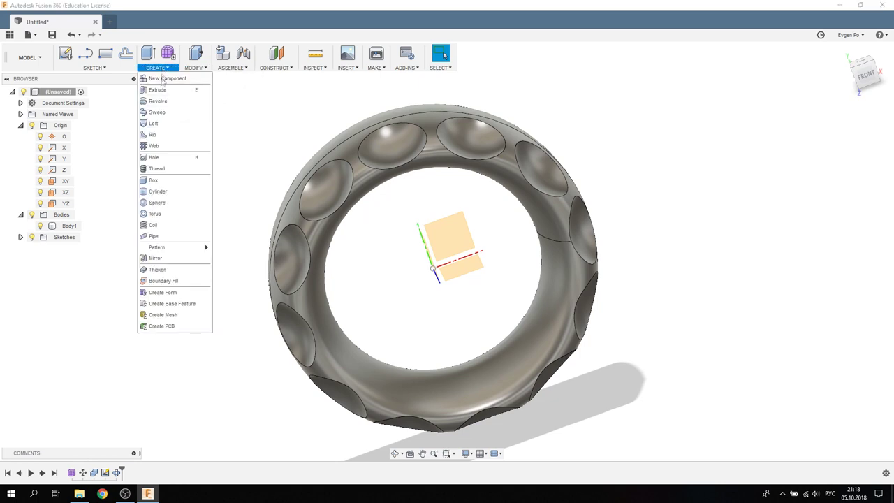
pyautogui.click(167, 259)
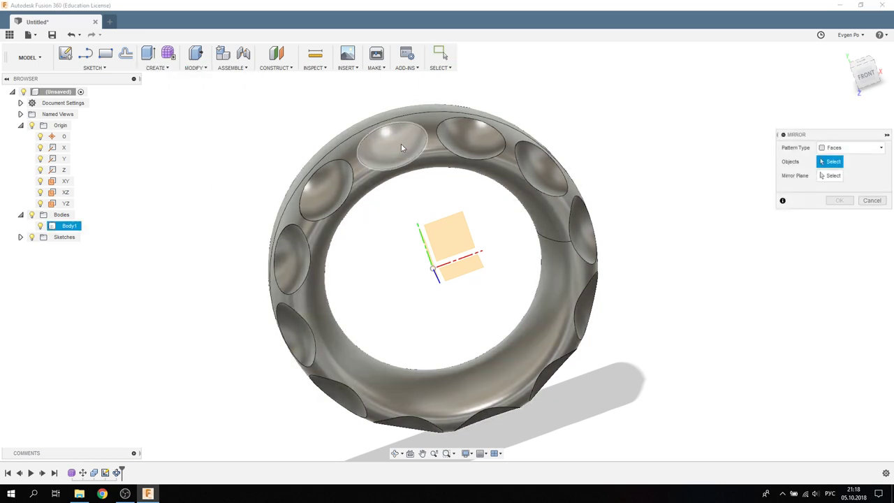
pyautogui.click(856, 148)
pyautogui.click(831, 160)
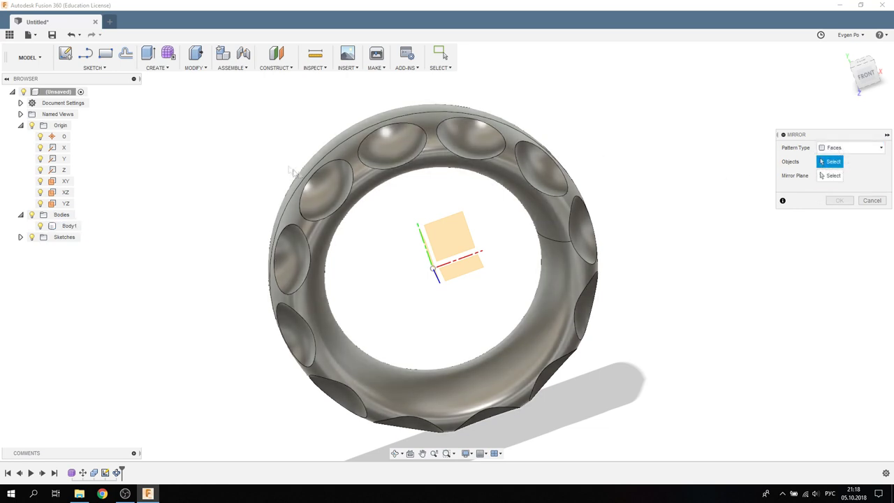
# Select all twelve dimple faces around the ring as the objects to mirror
pyautogui.click(391, 155)
pyautogui.click(329, 192)
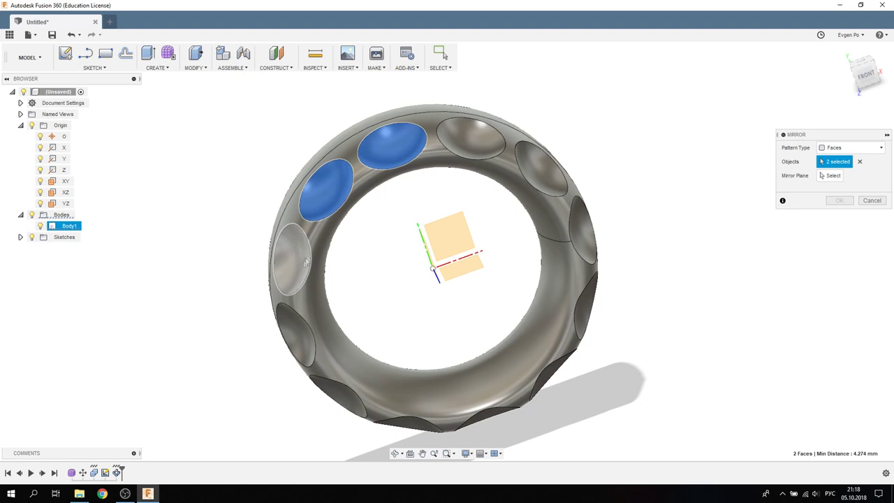
pyautogui.click(292, 259)
pyautogui.click(295, 335)
pyautogui.click(471, 138)
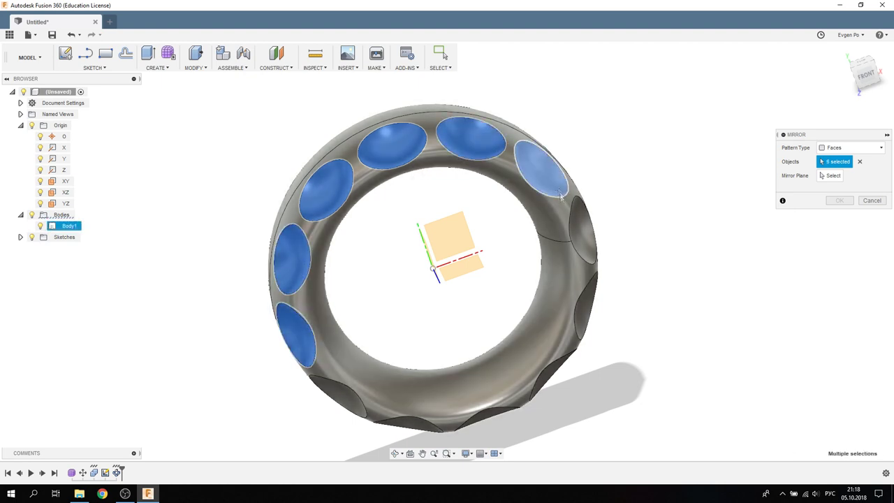
pyautogui.click(541, 169)
pyautogui.keyDown('shift'); pyautogui.moveTo(541, 168); pyautogui.dragTo(552, 200, button='middle'); pyautogui.keyUp('shift')
pyautogui.click(552, 199)
pyautogui.click(566, 283)
pyautogui.click(537, 356)
pyautogui.click(478, 405)
pyautogui.click(416, 422)
pyautogui.click(340, 392)
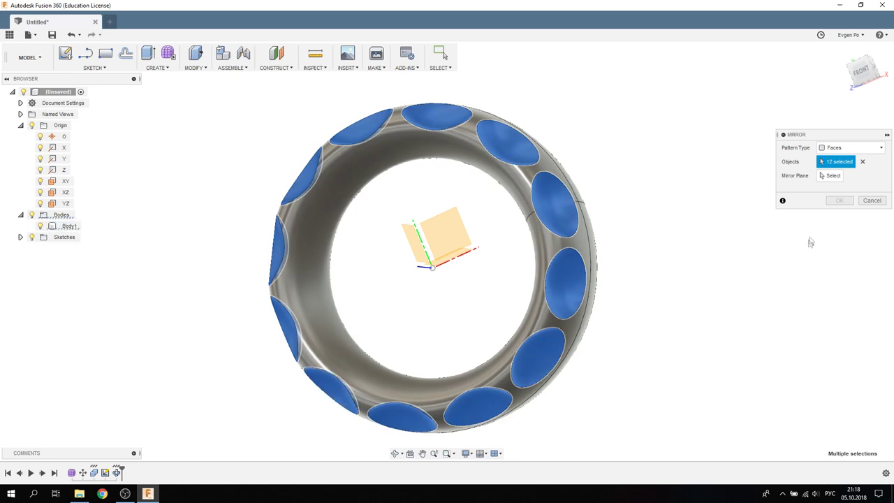
# Use the XY origin plane as the mirror plane and confirm after checking the preview
pyautogui.click(831, 175)
pyautogui.click(457, 237)
pyautogui.moveTo(457, 237)
pyautogui.keyDown('shift'); pyautogui.mouseDown(button='middle')
pyautogui.moveTo(428, 229)
pyautogui.moveTo(468, 271)
pyautogui.mouseUp(button='middle'); pyautogui.keyUp('shift')
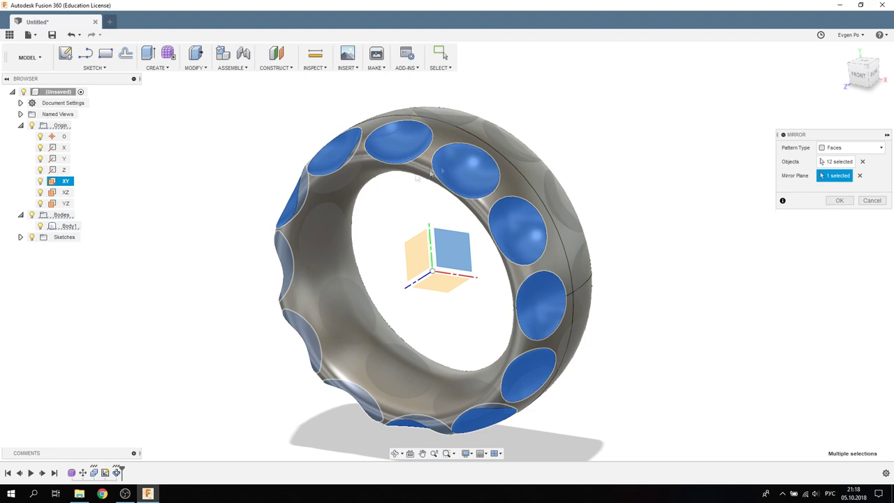
pyautogui.keyDown('shift'); pyautogui.moveTo(568, 162); pyautogui.dragTo(489, 155, button='middle'); pyautogui.keyUp('shift')
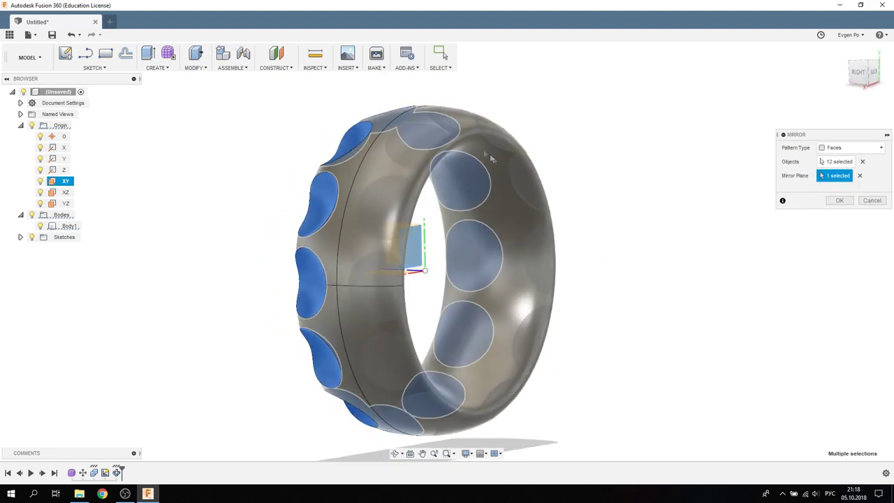
pyautogui.keyDown('shift'); pyautogui.moveTo(424, 229); pyautogui.dragTo(406, 279, button='middle'); pyautogui.keyUp('shift')
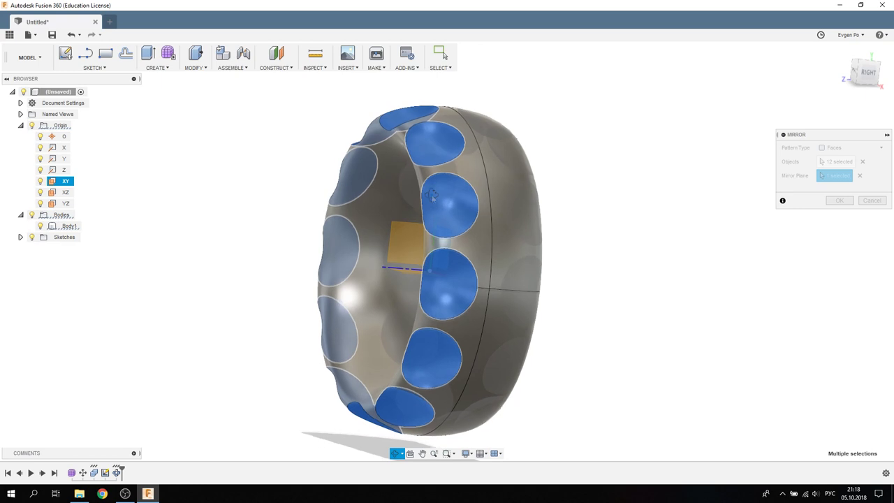
pyautogui.keyDown('shift'); pyautogui.moveTo(407, 233); pyautogui.dragTo(439, 246, button='middle'); pyautogui.keyUp('shift')
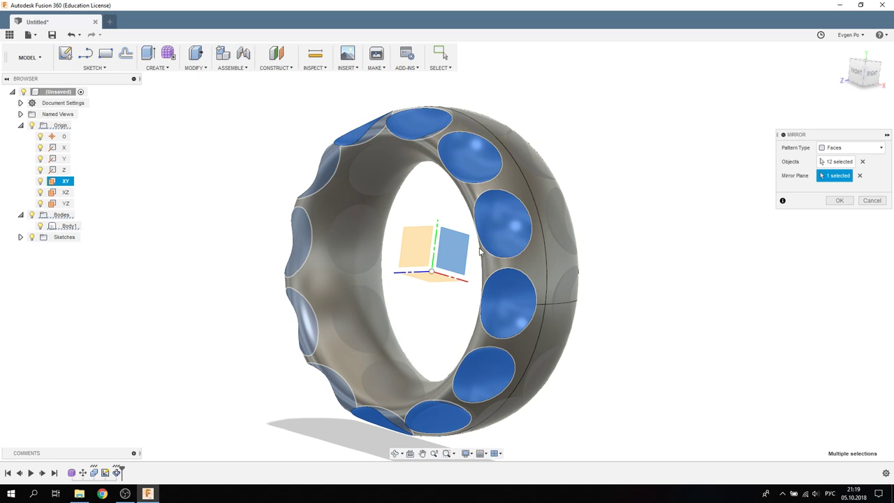
pyautogui.click(841, 201)
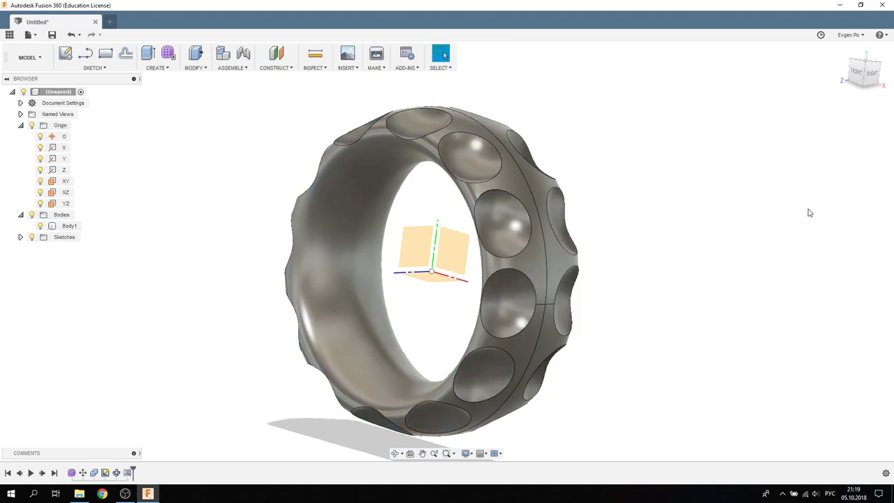
# Orbit the ring to inspect the twelve dimples on each half, then exit orbit
pyautogui.moveTo(808, 212)
pyautogui.keyDown('shift'); pyautogui.mouseDown(button='middle')
pyautogui.moveTo(694, 226)
pyautogui.moveTo(694, 202)
pyautogui.moveTo(598, 189)
pyautogui.moveTo(584, 172)
pyautogui.moveTo(594, 222)
pyautogui.moveTo(630, 221)
pyautogui.moveTo(659, 205)
pyautogui.moveTo(717, 210)
pyautogui.moveTo(770, 235)
pyautogui.mouseUp(button='middle'); pyautogui.keyUp('shift')
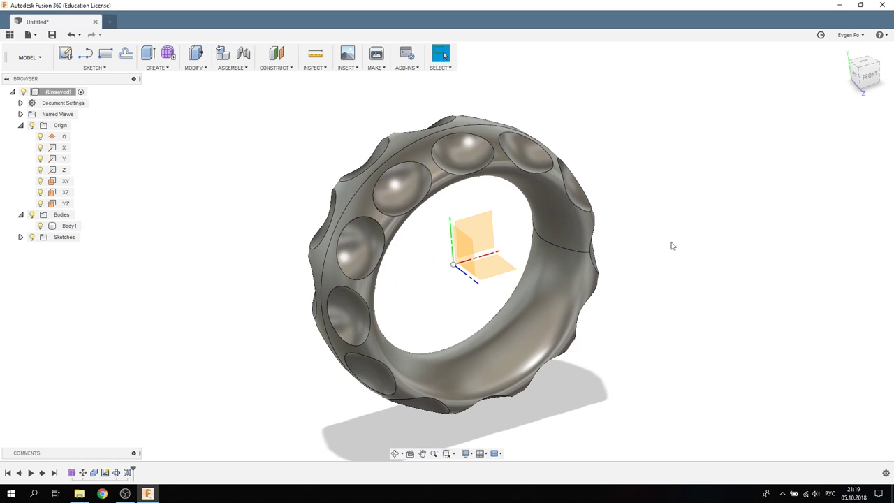
pyautogui.moveTo(695, 251)
pyautogui.keyDown('shift'); pyautogui.mouseDown(button='middle')
pyautogui.moveTo(680, 248)
pyautogui.moveTo(724, 223)
pyautogui.mouseUp(button='middle'); pyautogui.keyUp('shift')
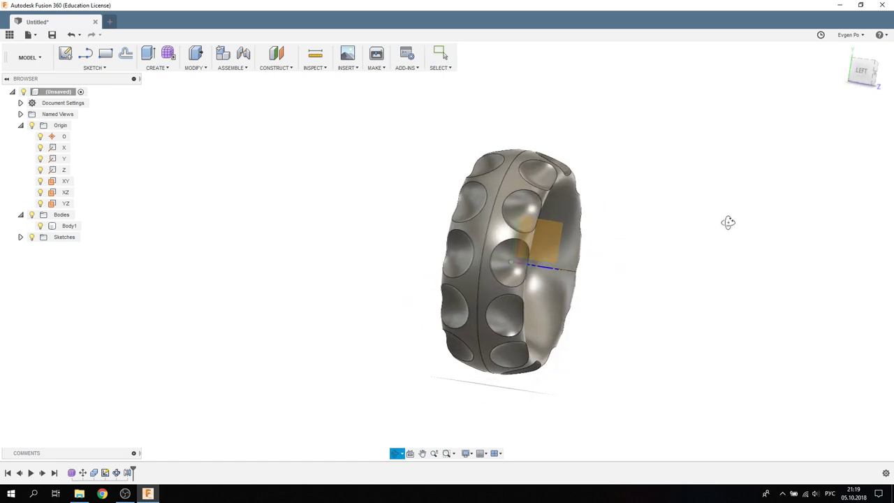
pyautogui.press('Escape')
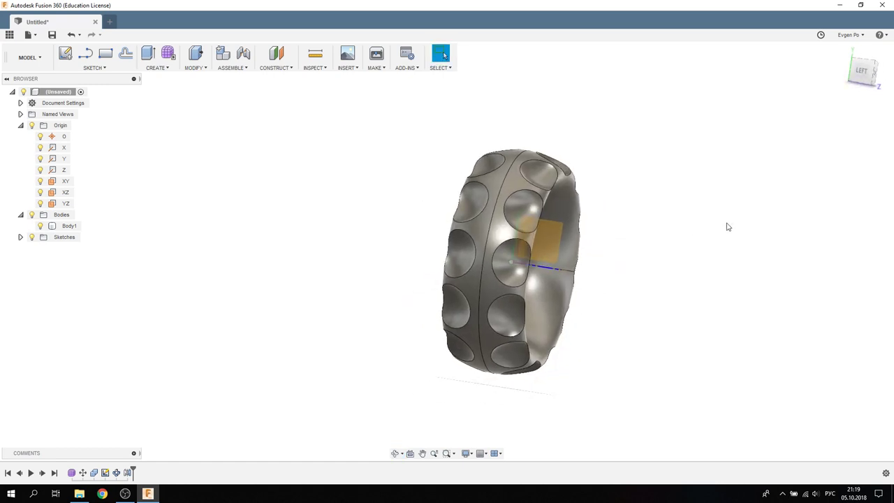